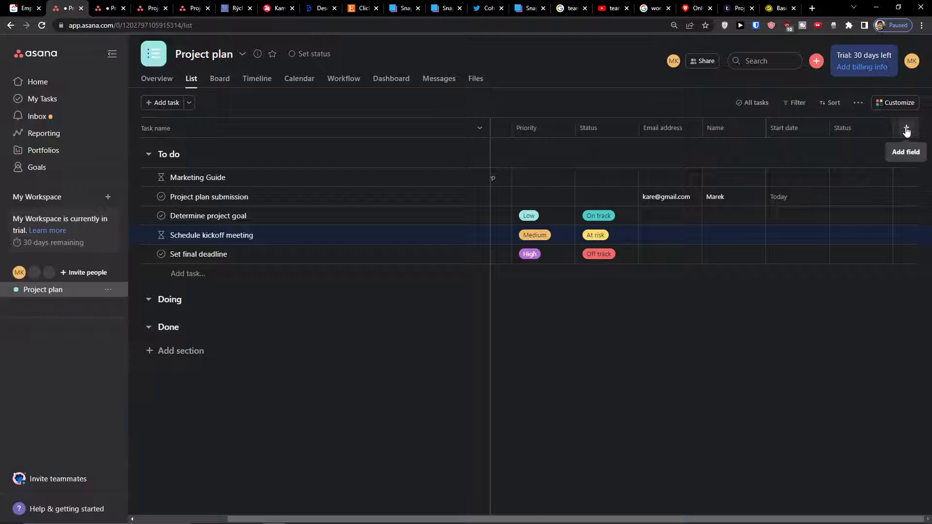
Open the project's customization options and review the full list of available fields.
{"action": "left_click", "coordinate": [906, 130]}
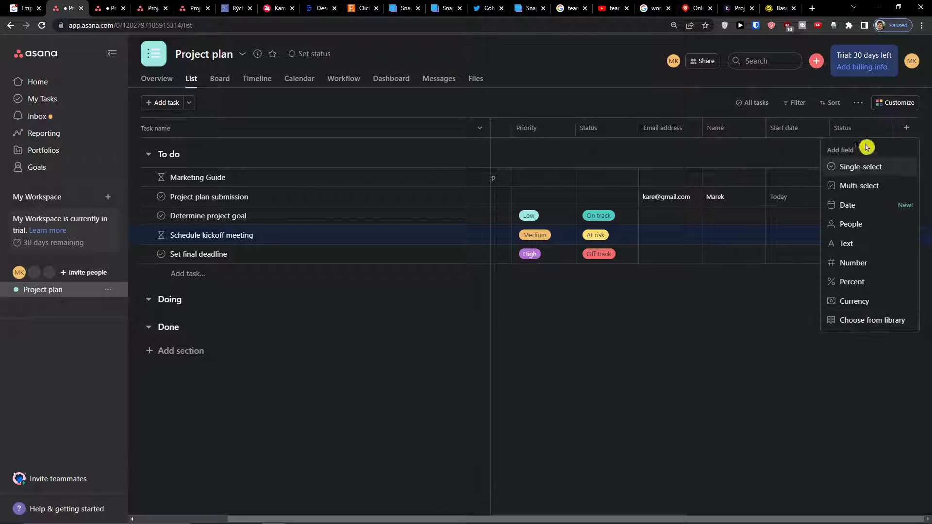
{"action": "left_click", "coordinate": [900, 111]}
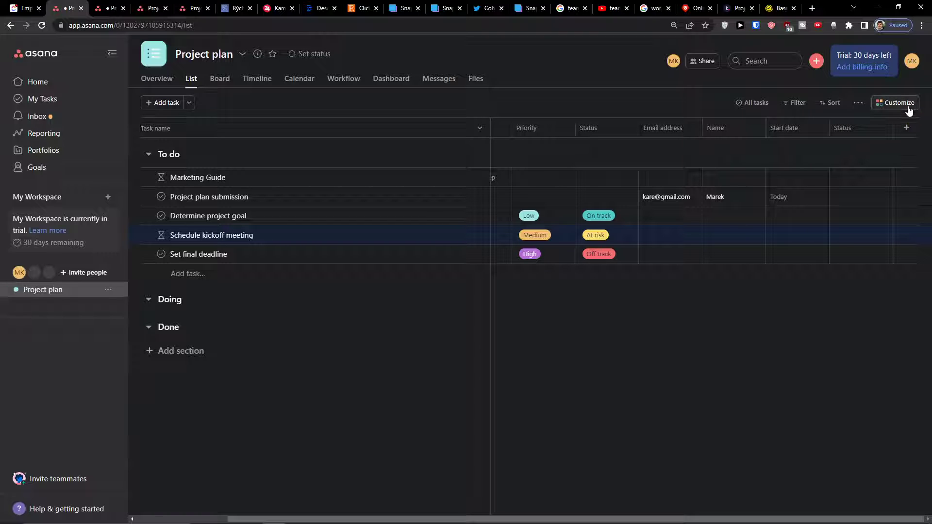
{"action": "left_click", "coordinate": [908, 111]}
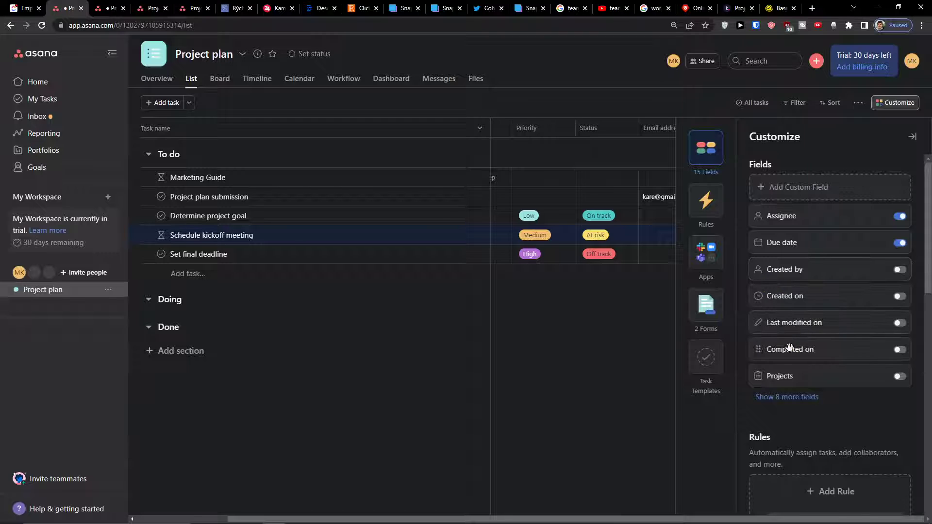
{"action": "left_click", "coordinate": [791, 397]}
{"action": "scroll", "coordinate": [838, 334], "scroll_direction": "down", "scroll_amount": 2}
{"action": "scroll", "coordinate": [838, 333], "scroll_direction": "down", "scroll_amount": 5}
{"action": "scroll", "coordinate": [840, 323], "scroll_direction": "up", "scroll_amount": 7}
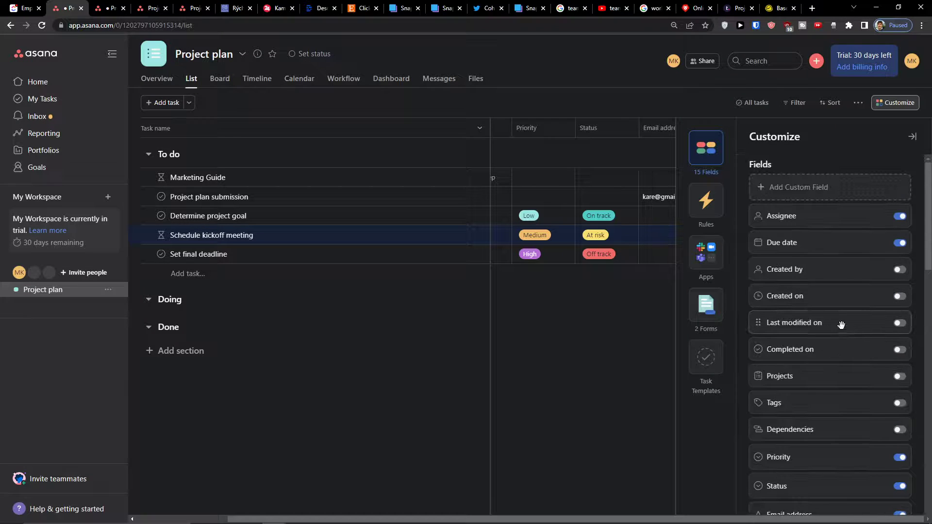
Try switching the Completed on, Created on, Projects and Tags fields on and back off.
{"action": "left_click", "coordinate": [900, 350]}
{"action": "left_click", "coordinate": [900, 350]}
{"action": "left_click", "coordinate": [899, 296]}
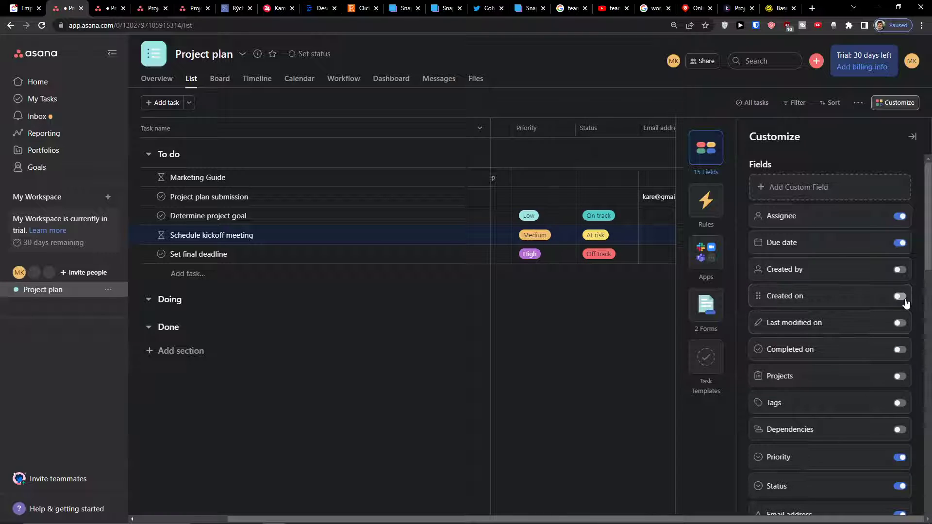
{"action": "left_click", "coordinate": [900, 297]}
{"action": "left_click", "coordinate": [899, 377]}
{"action": "left_click", "coordinate": [900, 377]}
{"action": "left_click", "coordinate": [899, 403]}
{"action": "left_click", "coordinate": [899, 403]}
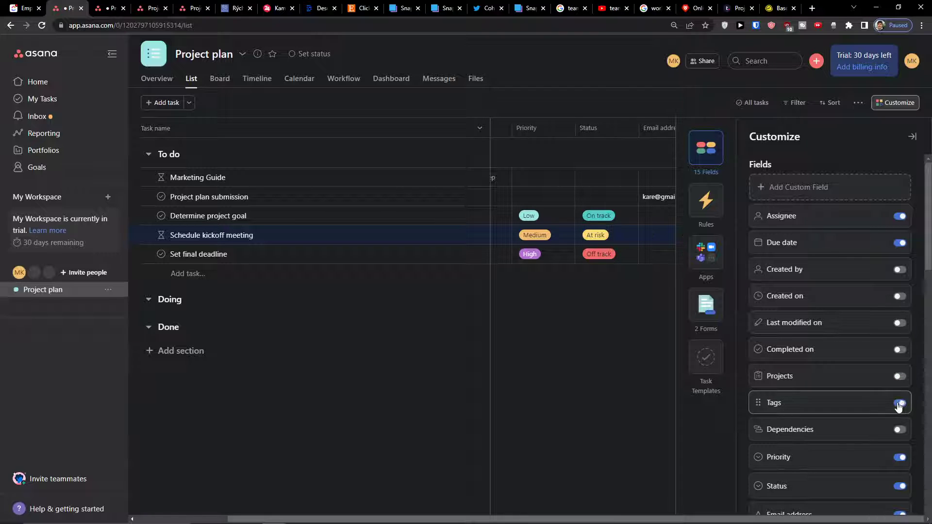
Show the Created by, Tags and Dependencies fields in the task list and close the customization options.
{"action": "left_click", "coordinate": [900, 270]}
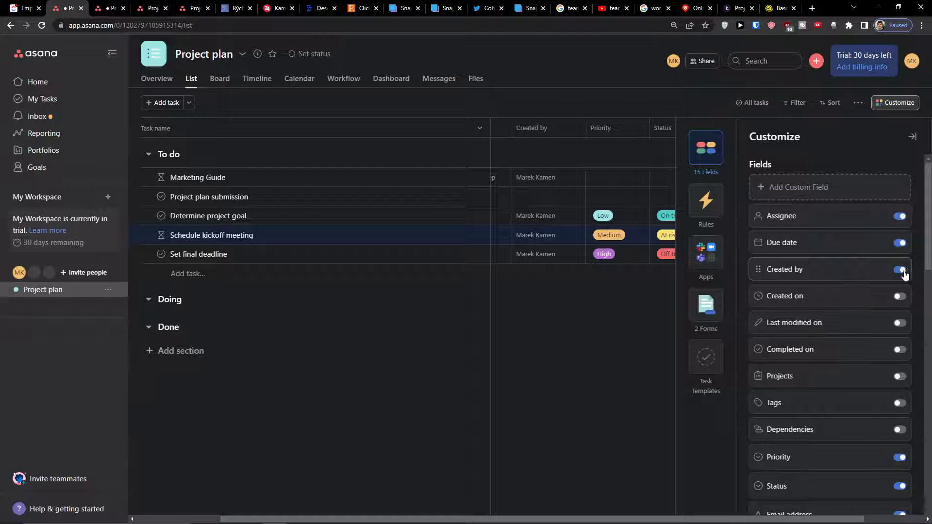
{"action": "left_click", "coordinate": [899, 403]}
{"action": "left_click", "coordinate": [900, 430]}
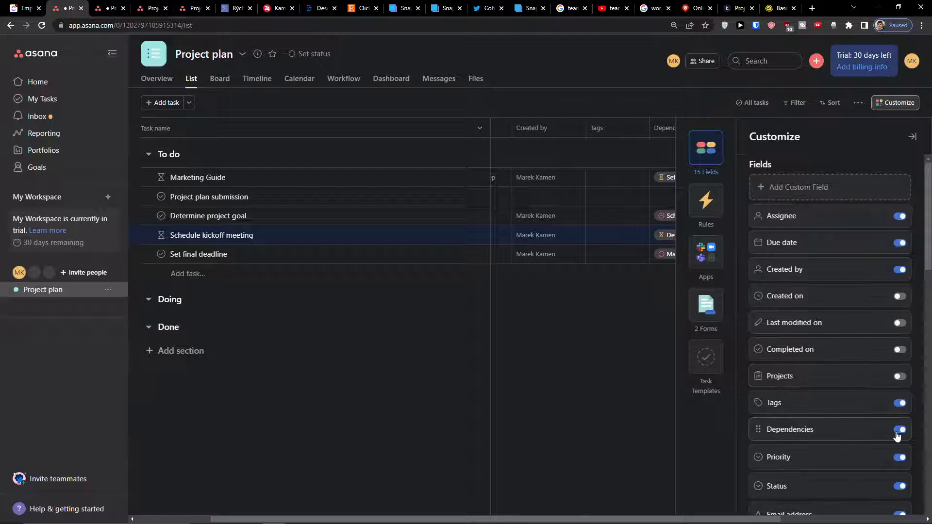
{"action": "scroll", "coordinate": [898, 434], "scroll_direction": "down", "scroll_amount": 6}
{"action": "scroll", "coordinate": [897, 437], "scroll_direction": "down", "scroll_amount": 3}
{"action": "scroll", "coordinate": [891, 417], "scroll_direction": "up", "scroll_amount": 10}
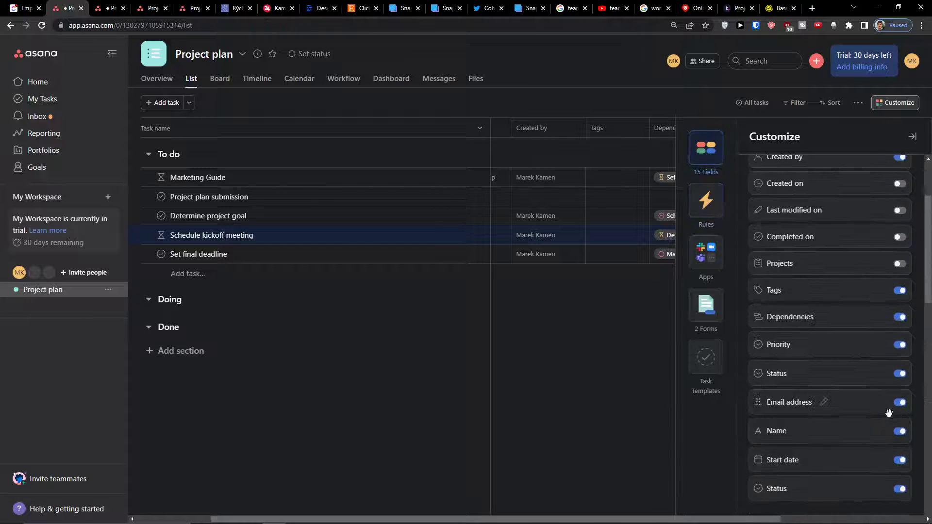
{"action": "left_click", "coordinate": [580, 397]}
Start a new single-select field titled Stage with the options Introduction and Finish.
{"action": "left_click_drag", "start_coordinate": [534, 519], "coordinate": [928, 190]}
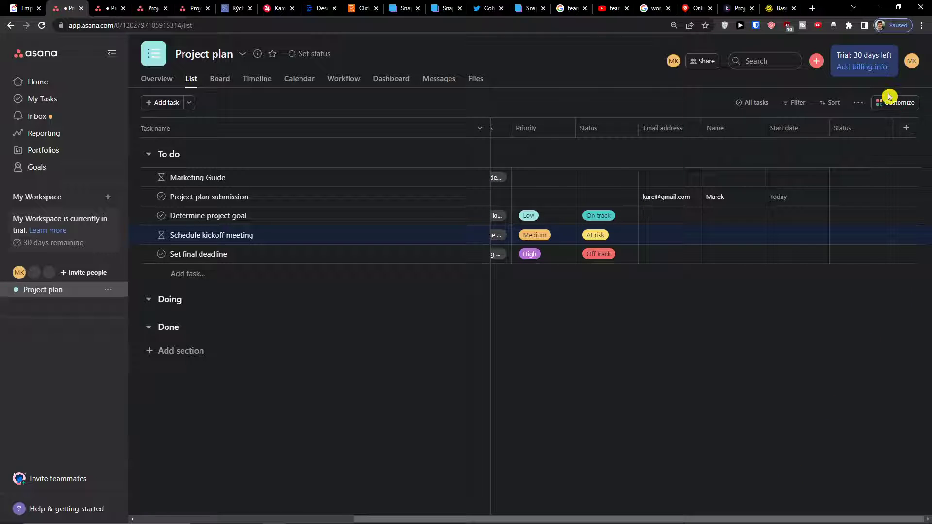
{"action": "left_click", "coordinate": [906, 129]}
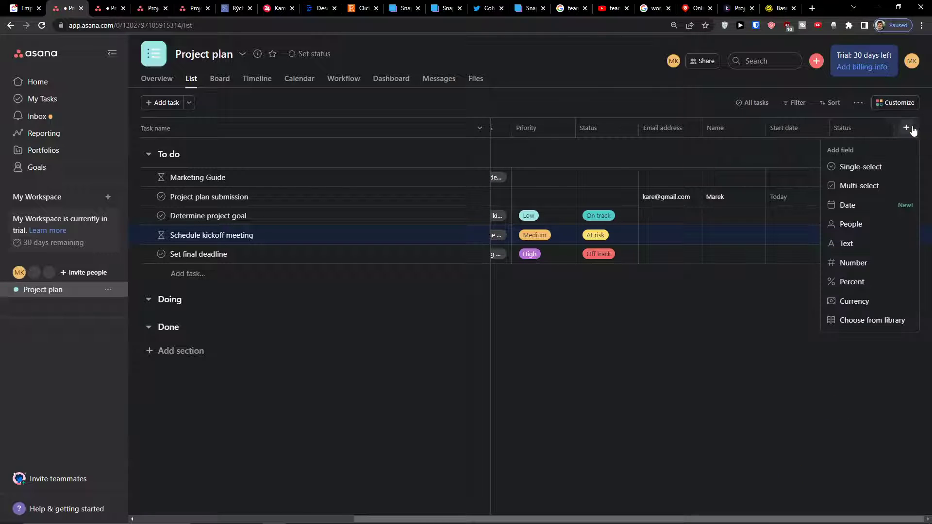
{"action": "left_click", "coordinate": [840, 165]}
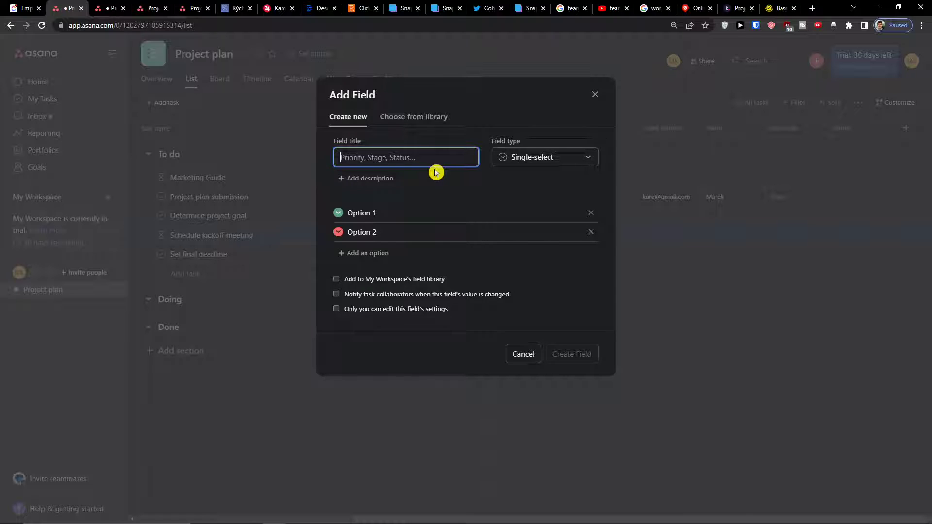
{"action": "type", "text": "Stage"}
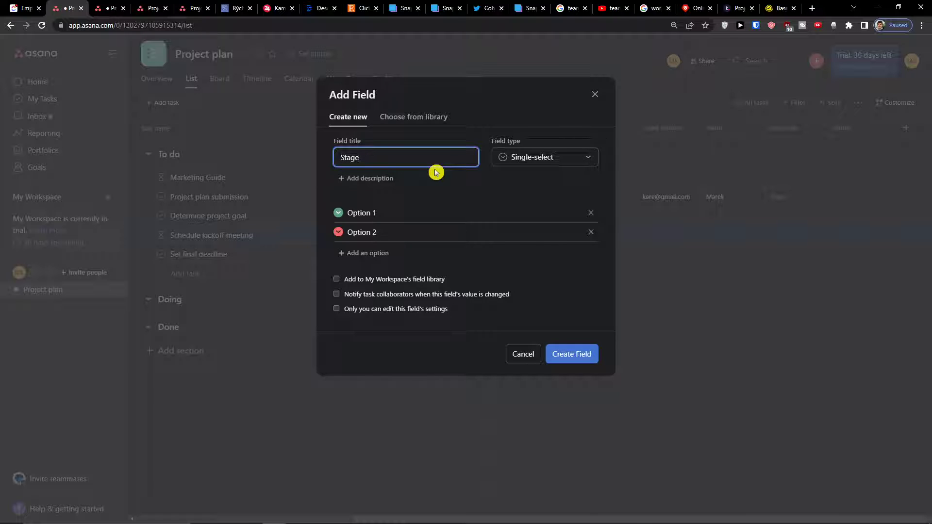
{"action": "left_click", "coordinate": [425, 212]}
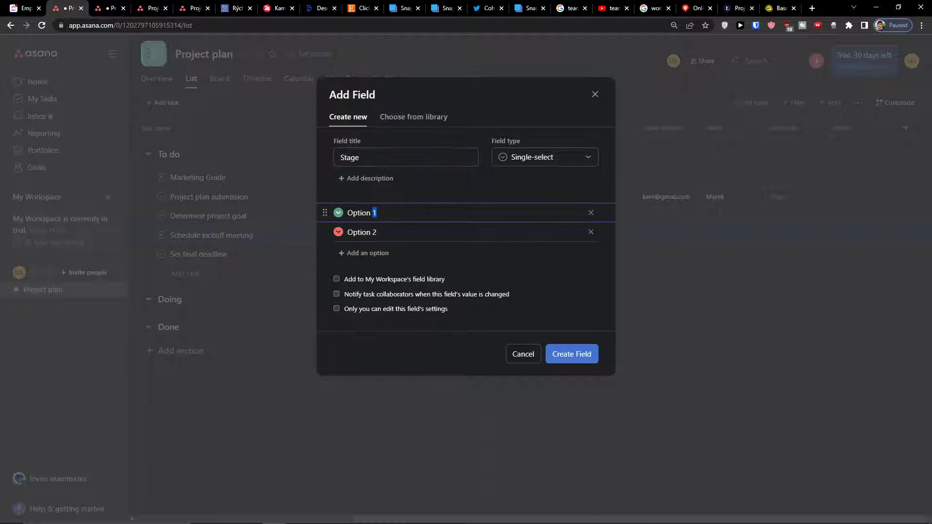
{"action": "key", "text": "BackSpace"}
{"action": "key", "text": "Return"}
{"action": "type", "text": "Finish"}
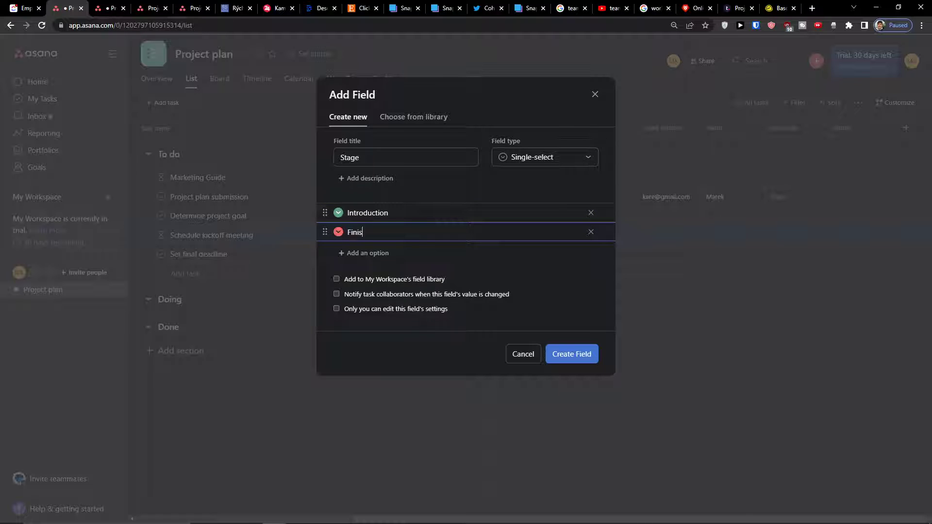
Color the Introduction option teal and the Finish option green, and create the Stage field.
{"action": "left_click", "coordinate": [338, 213]}
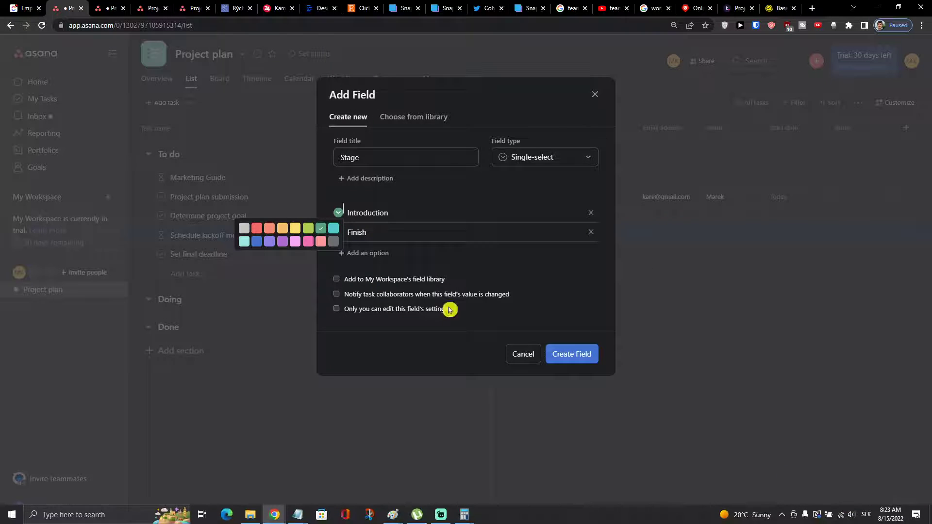
{"action": "left_click", "coordinate": [333, 229]}
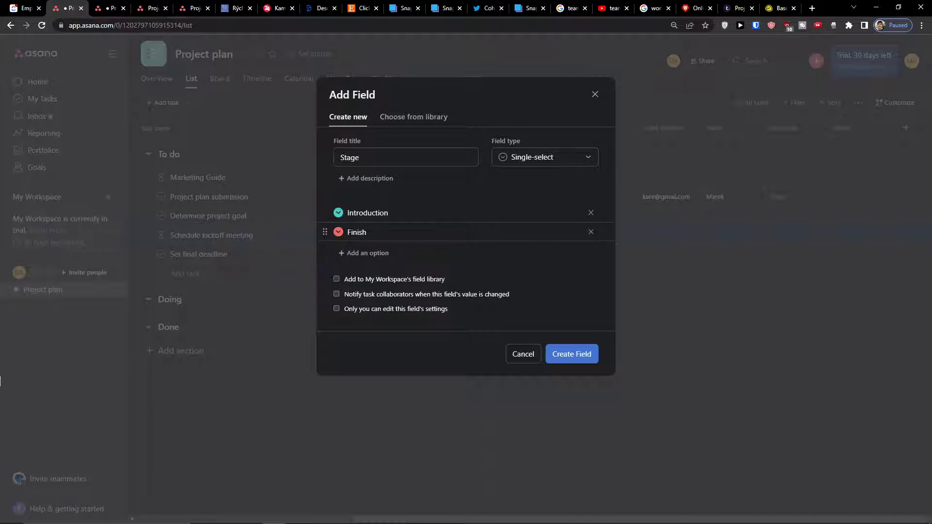
{"action": "left_click", "coordinate": [339, 232]}
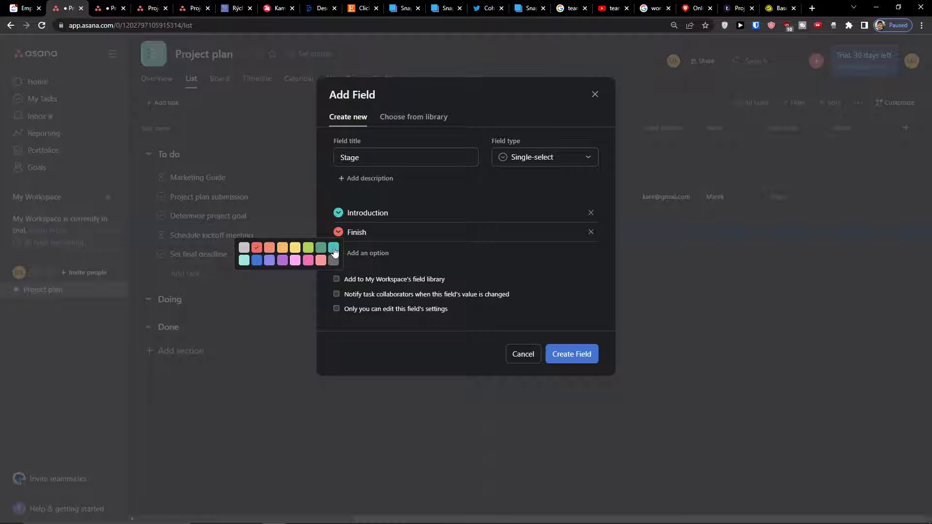
{"action": "left_click", "coordinate": [319, 250]}
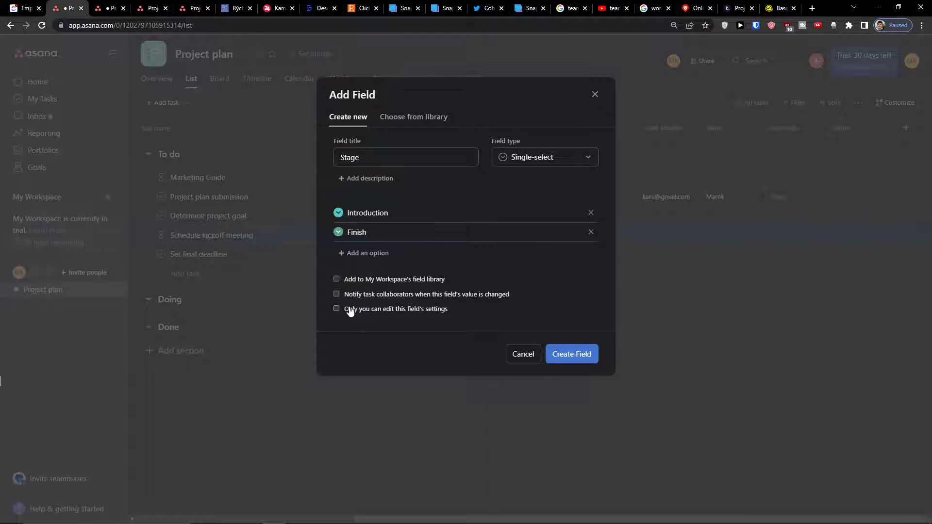
{"action": "left_click", "coordinate": [562, 354]}
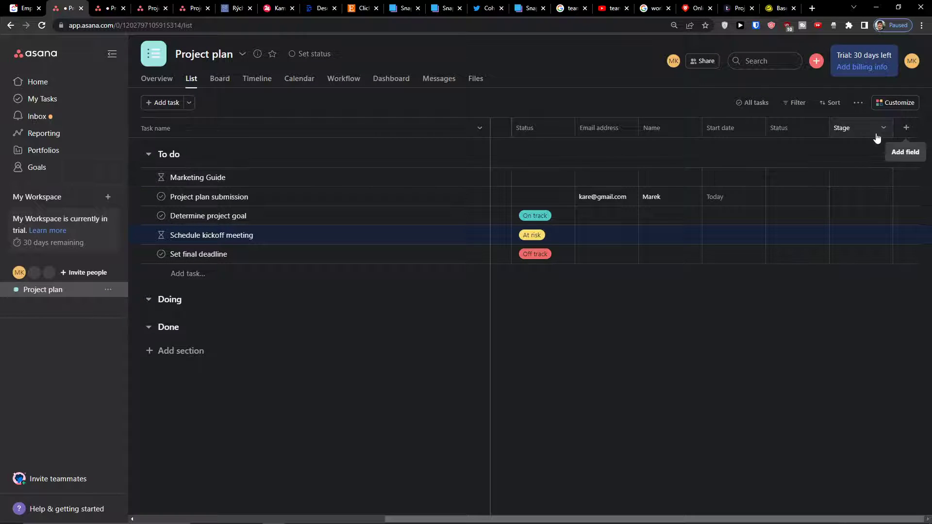
Set Stage to Introduction for Project plan submission and Schedule kickoff meeting, and to Finish for Determine project goal and Set final deadline.
{"action": "left_click", "coordinate": [861, 194]}
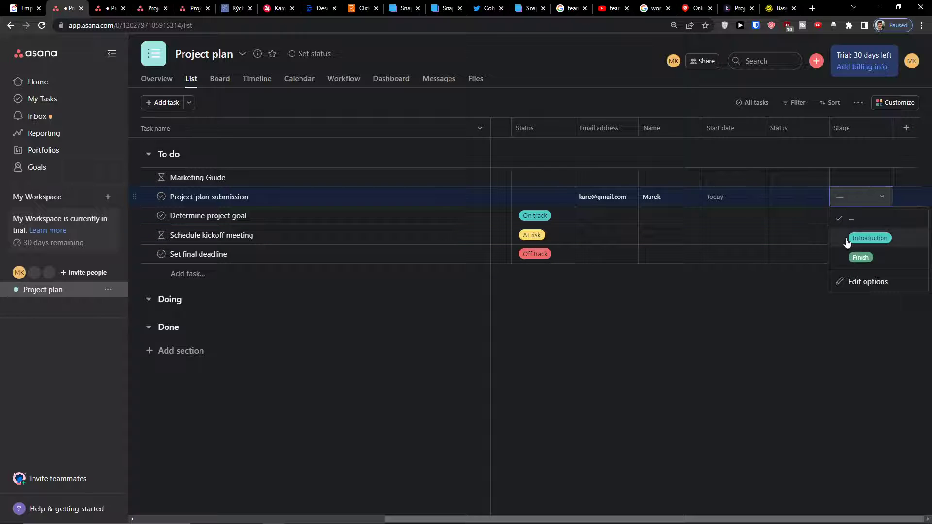
{"action": "left_click", "coordinate": [869, 238]}
{"action": "left_click", "coordinate": [861, 216]}
{"action": "left_click", "coordinate": [860, 276]}
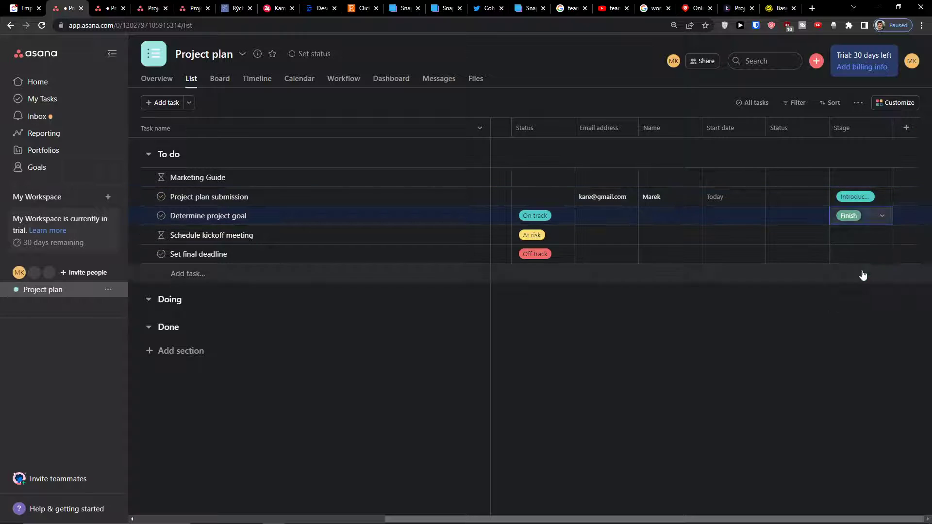
{"action": "left_click", "coordinate": [861, 237]}
{"action": "left_click", "coordinate": [870, 277]}
{"action": "left_click", "coordinate": [854, 261]}
{"action": "left_click", "coordinate": [847, 313]}
Create a multi-select field titled Multiple Stages with Option 1, Option 2 and an added Option 3.
{"action": "left_click", "coordinate": [905, 129]}
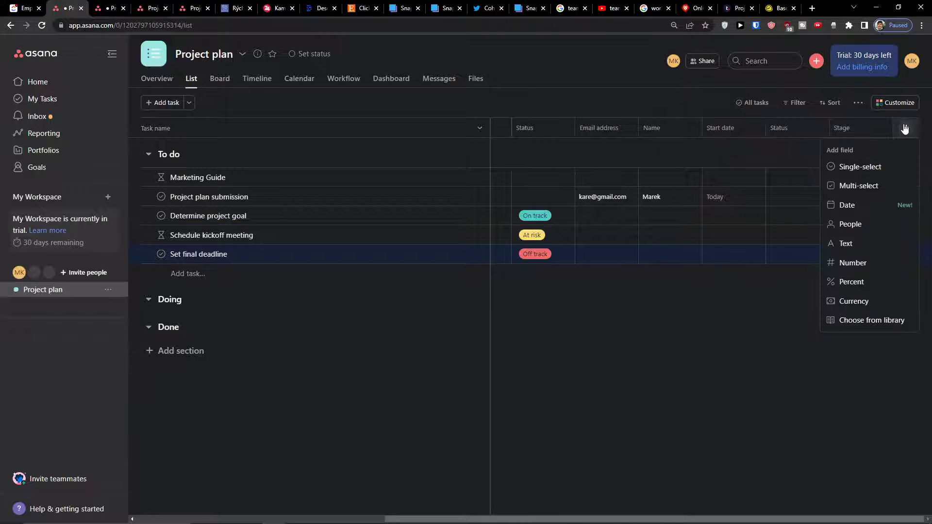
{"action": "left_click", "coordinate": [866, 182]}
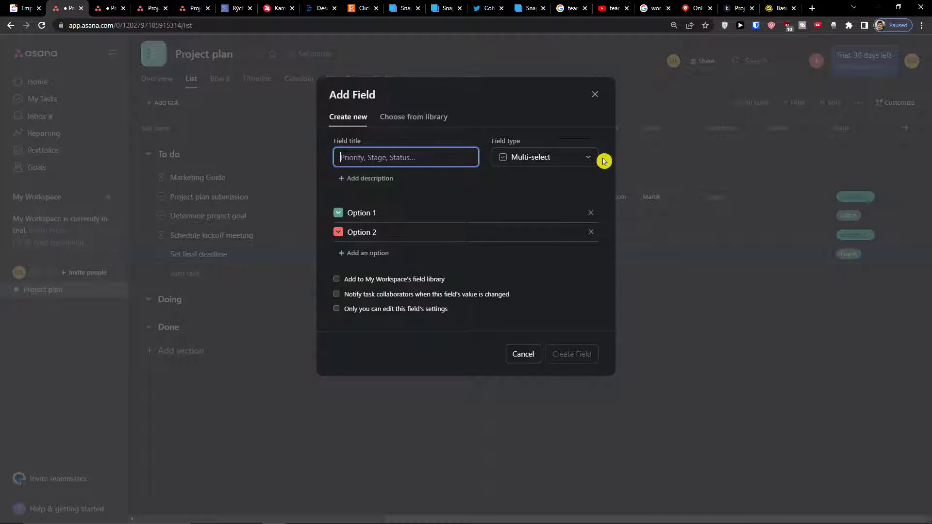
{"action": "type", "text": "M"}
{"action": "key", "text": "BackSpace"}
{"action": "type", "text": "Multiple Stages"}
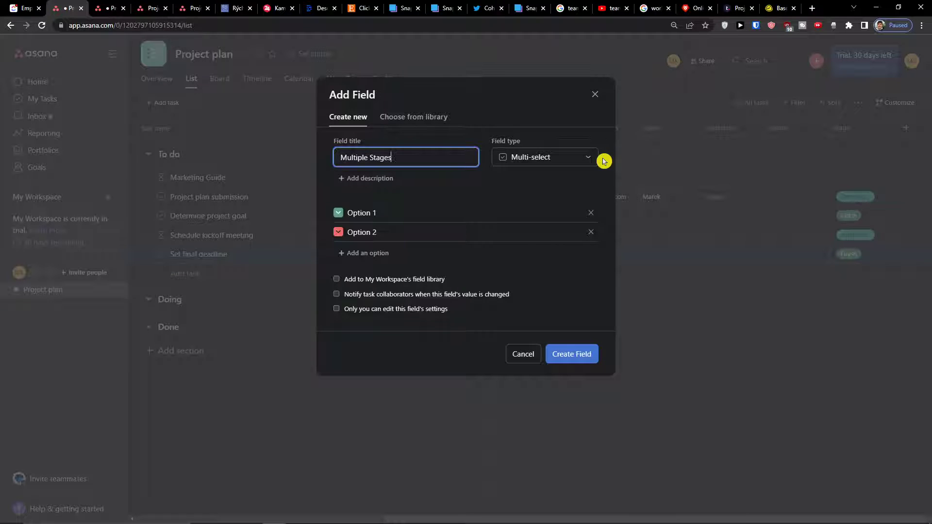
{"action": "left_click", "coordinate": [435, 231]}
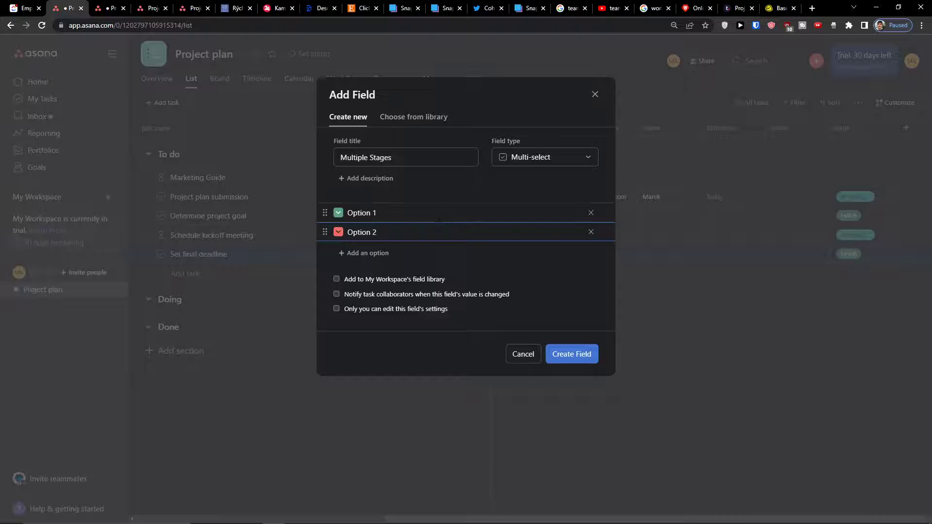
{"action": "left_click", "coordinate": [385, 254]}
{"action": "type", "text": "Option 3"}
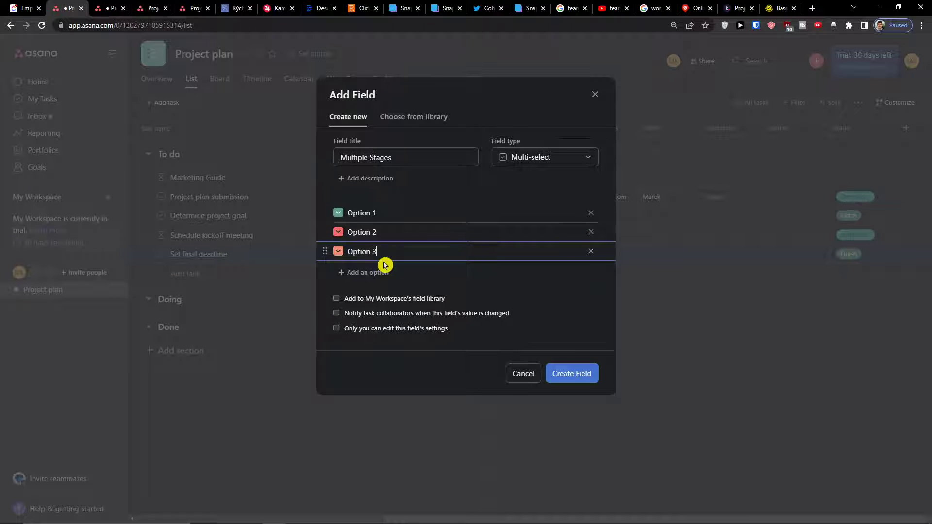
{"action": "left_click", "coordinate": [553, 382]}
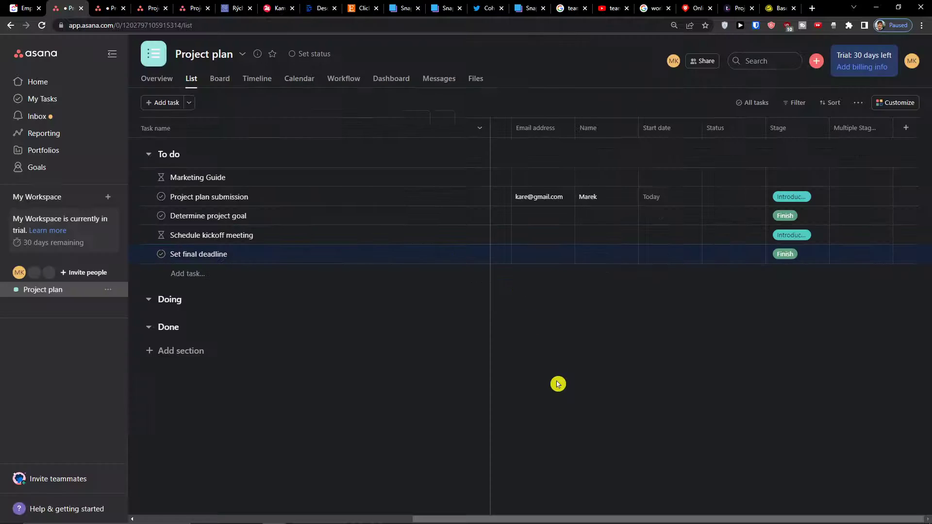
Set Multiple Stages to Option 1 and Option 2 for Project plan submission, and to Option 2 and Option 3 for Determine project goal.
{"action": "left_click", "coordinate": [880, 198]}
{"action": "left_click", "coordinate": [837, 237]}
{"action": "left_click", "coordinate": [821, 224]}
{"action": "left_click", "coordinate": [780, 451]}
{"action": "left_click", "coordinate": [863, 218]}
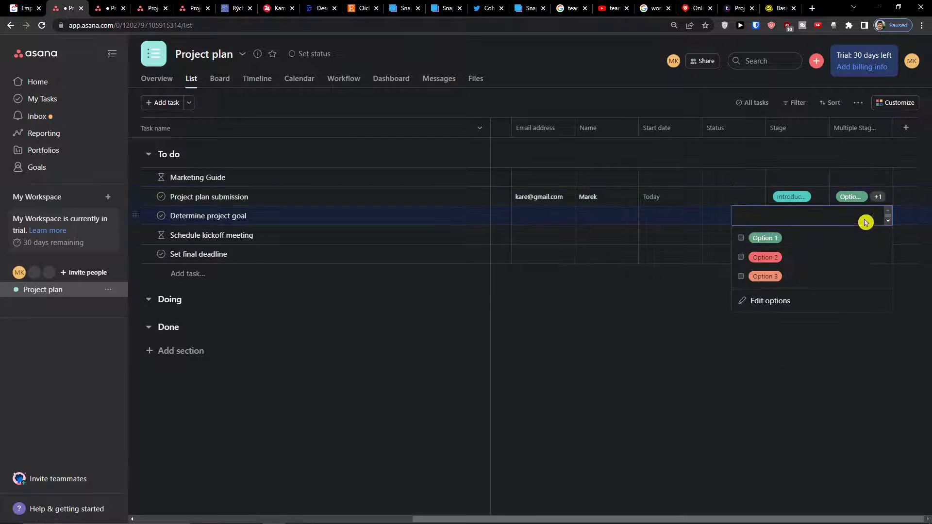
{"action": "left_click", "coordinate": [820, 277]}
{"action": "left_click", "coordinate": [818, 260]}
{"action": "left_click", "coordinate": [807, 342]}
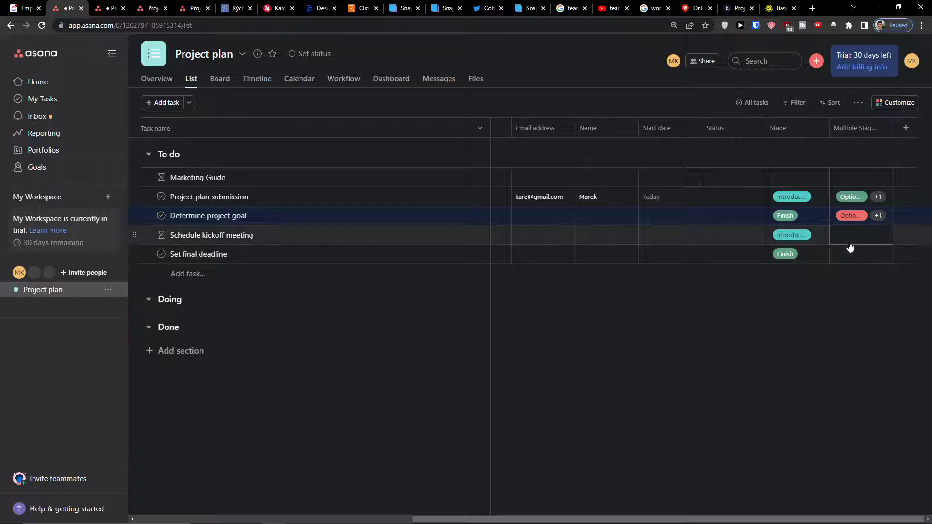
Assign Option 1, Option 2 and Option 3 in Multiple Stages to the Schedule kickoff meeting task.
{"action": "left_click", "coordinate": [849, 241]}
{"action": "left_click", "coordinate": [809, 265]}
{"action": "left_click", "coordinate": [805, 279]}
{"action": "left_click", "coordinate": [803, 297]}
{"action": "left_click", "coordinate": [800, 419]}
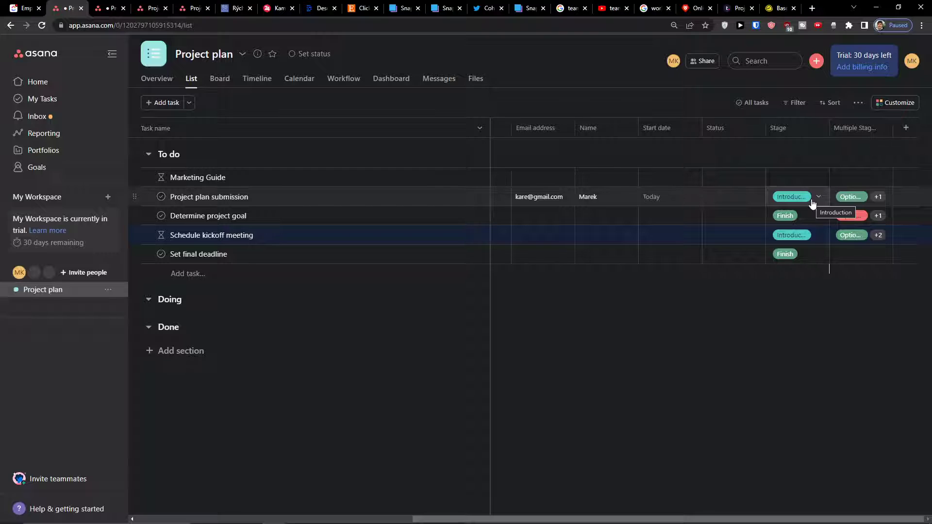
Create a date field titled Publish Date in the project's task list.
{"action": "left_click", "coordinate": [905, 127]}
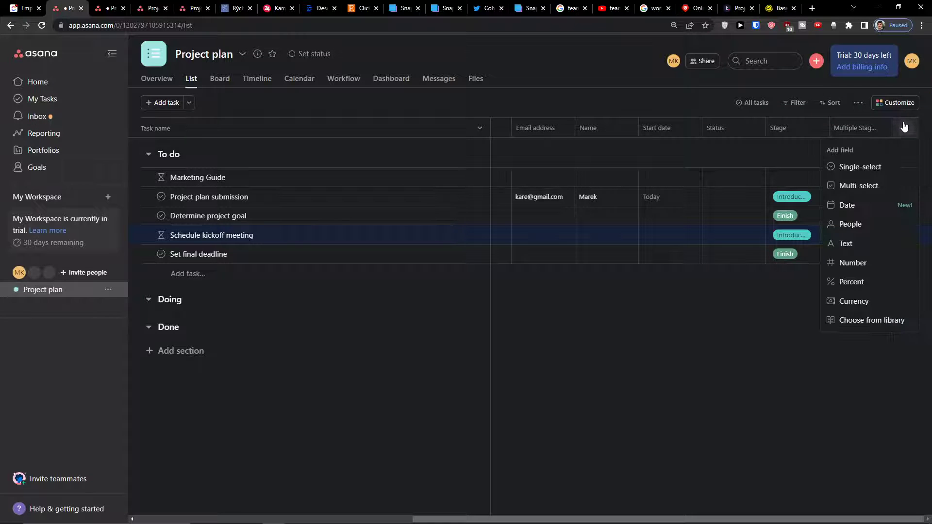
{"action": "left_click", "coordinate": [850, 206]}
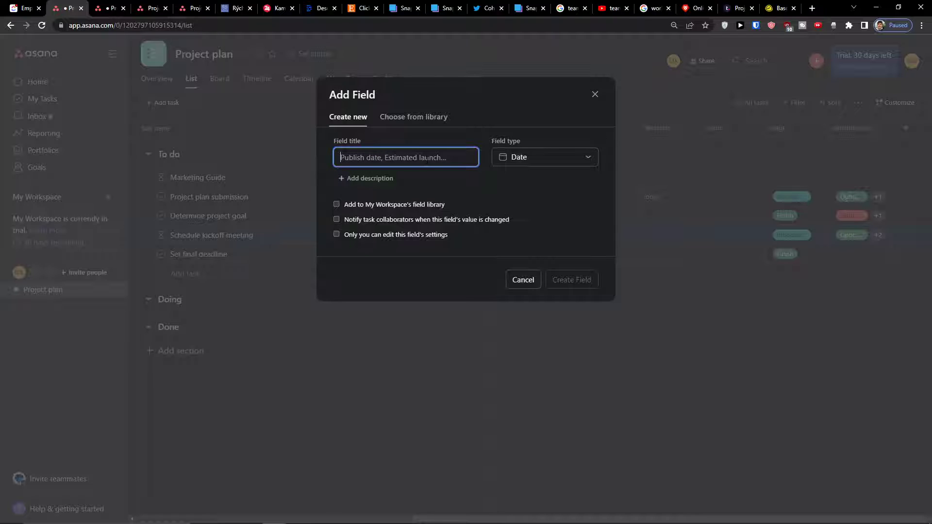
{"action": "type", "text": "O"}
{"action": "key", "text": "BackSpace"}
{"action": "type", "text": "Publish Date"}
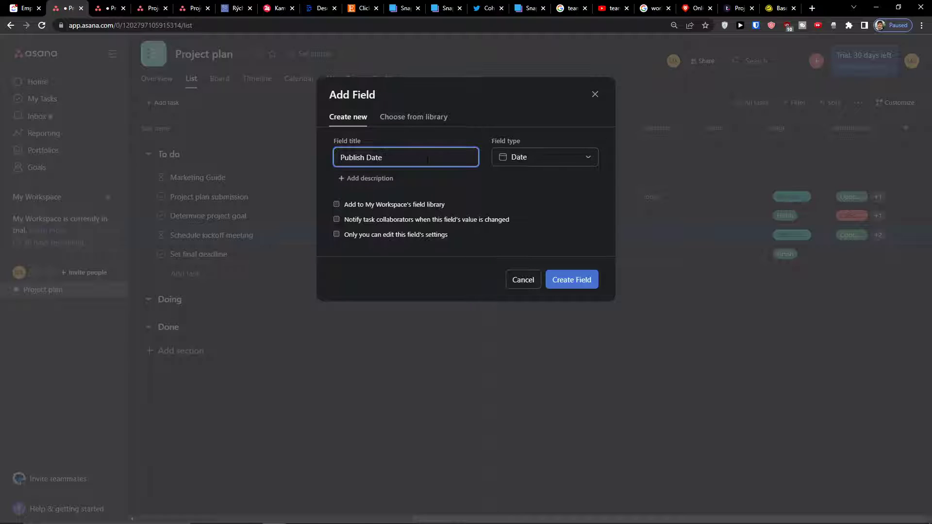
{"action": "left_click", "coordinate": [564, 279]}
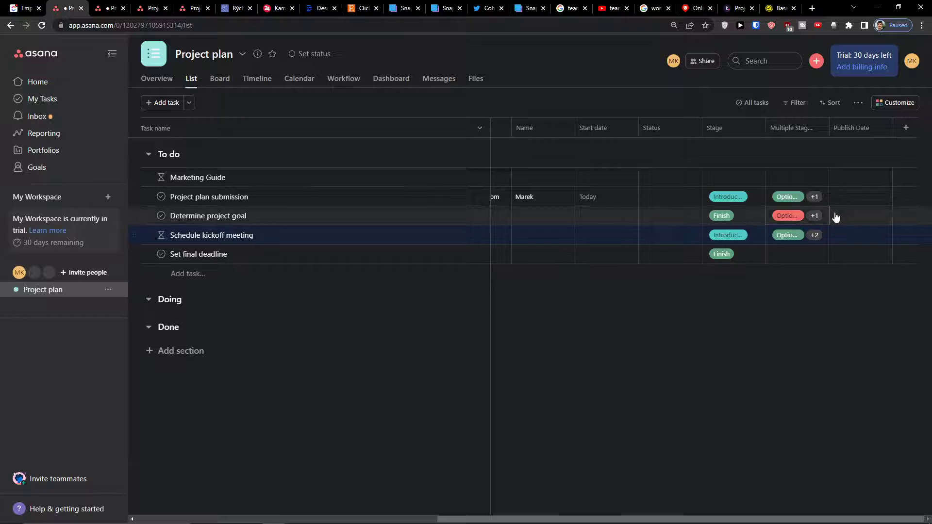
Set the Publish Date of the Project plan submission task to 17/08/22 at 10:00.
{"action": "left_click", "coordinate": [859, 194]}
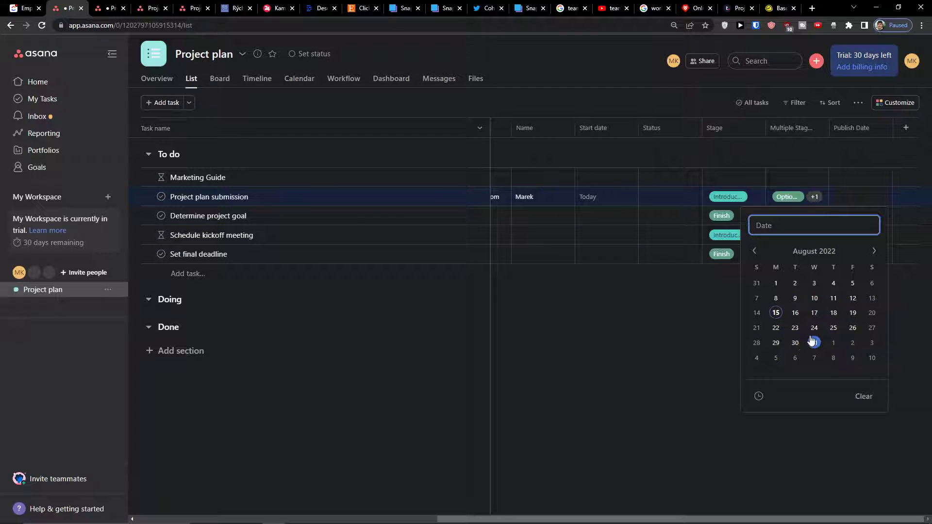
{"action": "left_click", "coordinate": [814, 313]}
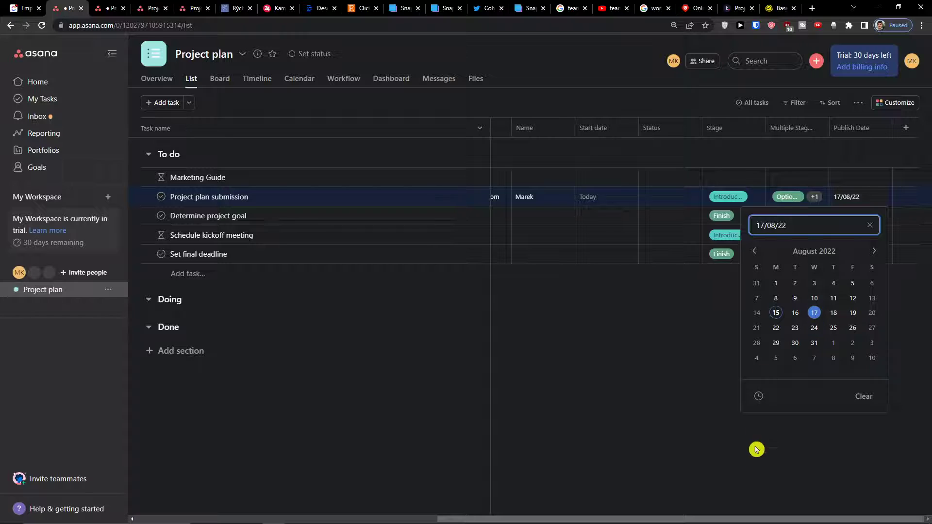
{"action": "left_click", "coordinate": [759, 396]}
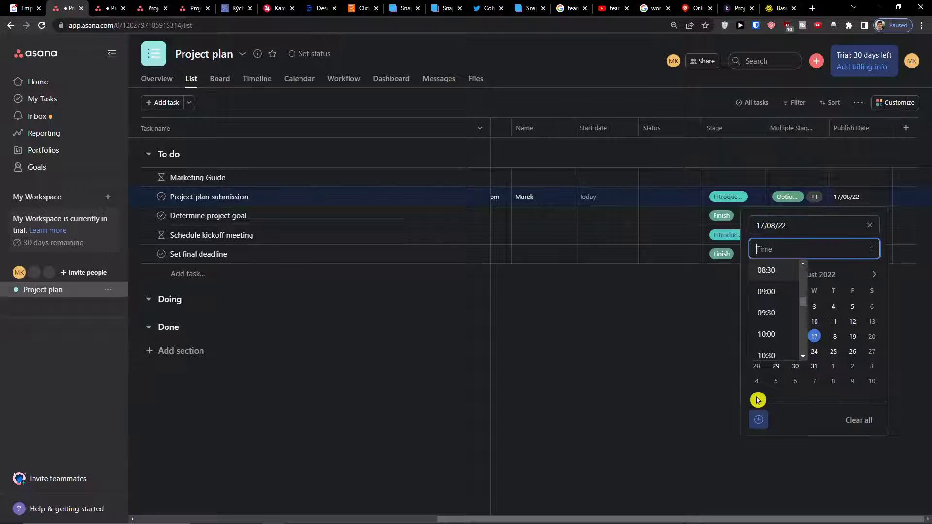
{"action": "left_click", "coordinate": [774, 333]}
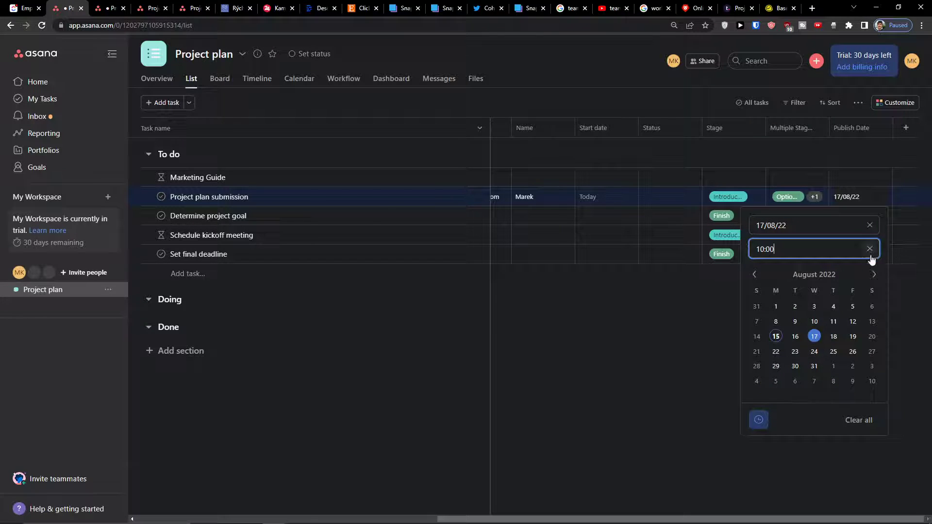
{"action": "left_click", "coordinate": [906, 289]}
Change the Publish Date of Project plan submission to 25 August.
{"action": "left_click", "coordinate": [853, 198]}
{"action": "left_click", "coordinate": [835, 350]}
{"action": "left_click", "coordinate": [915, 368]}
{"action": "left_click", "coordinate": [886, 160]}
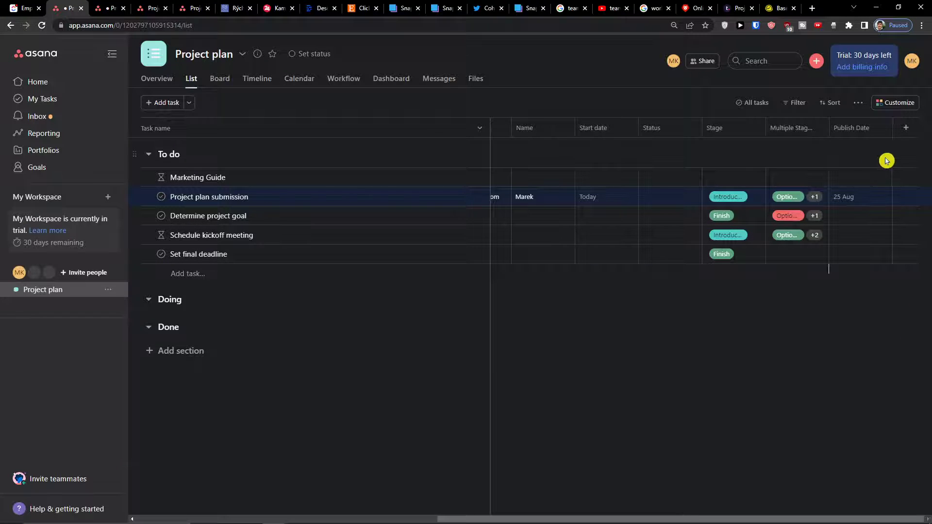
Create a people field titled Reffered and check who can be assigned in it for the Project plan submission task.
{"action": "left_click", "coordinate": [904, 129]}
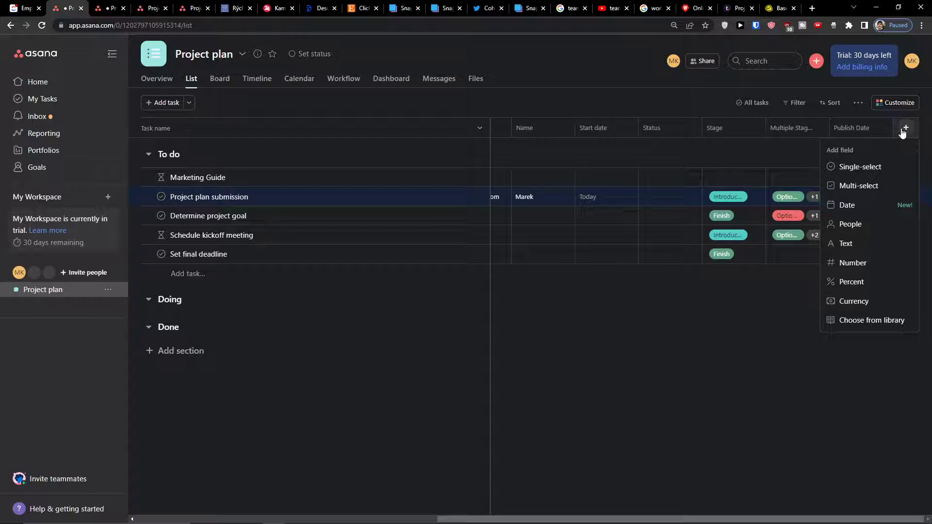
{"action": "left_click", "coordinate": [850, 224]}
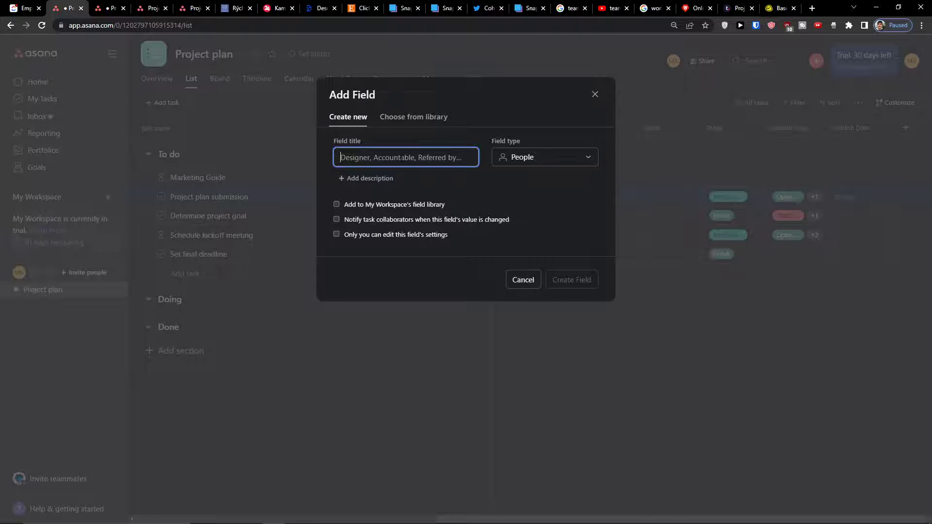
{"action": "type", "text": "Reffered"}
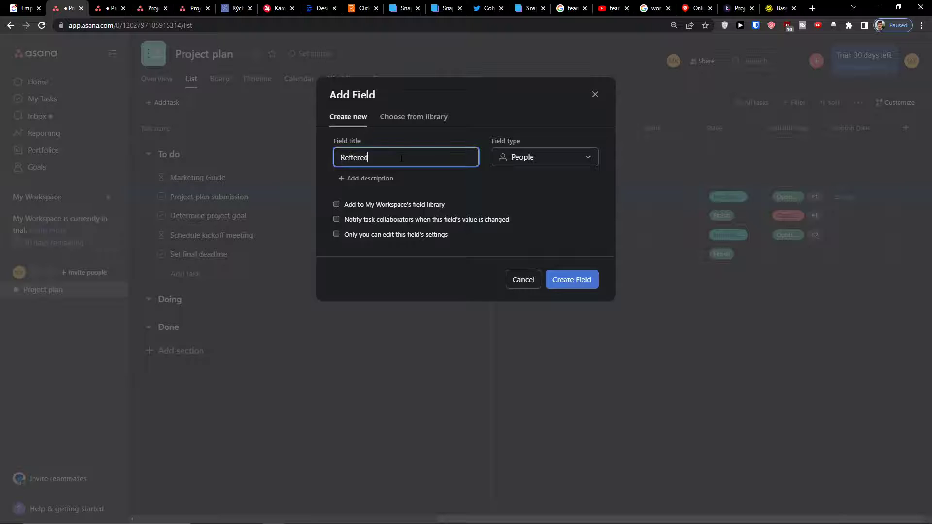
{"action": "left_click", "coordinate": [582, 279]}
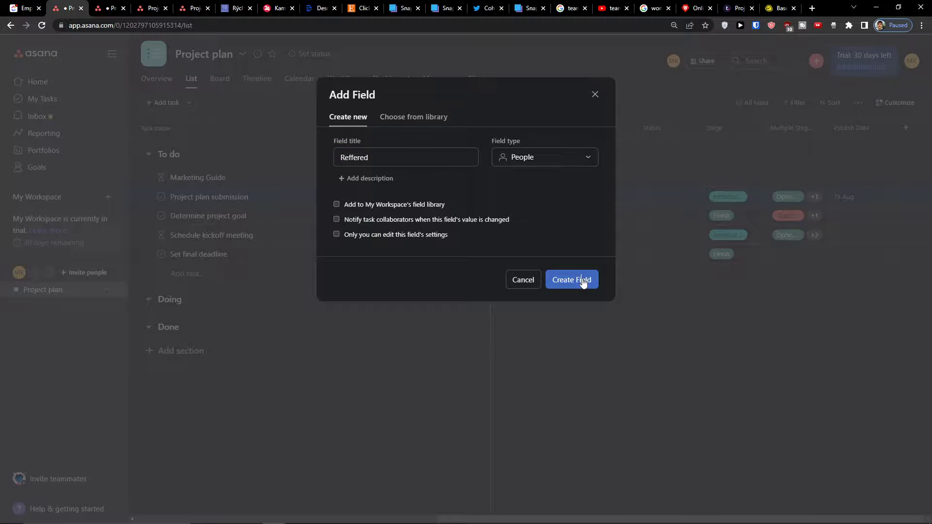
{"action": "left_click", "coordinate": [867, 194]}
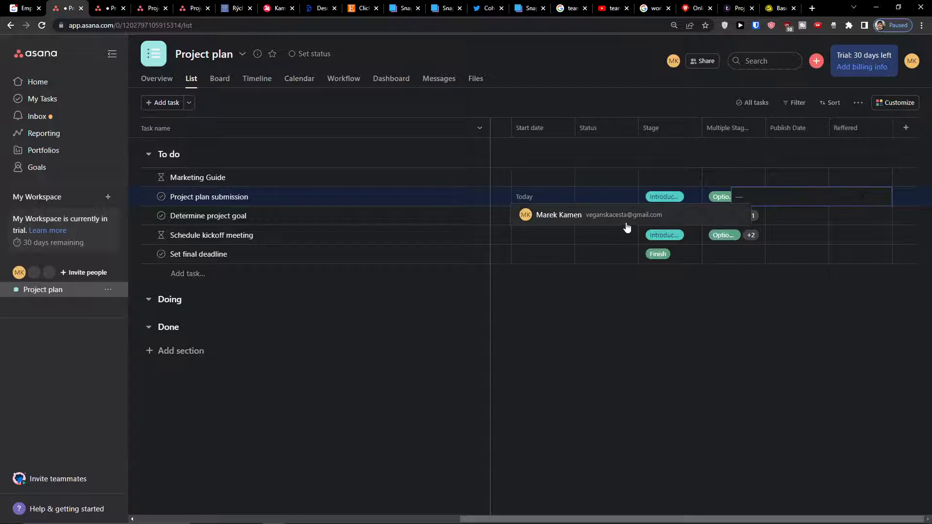
{"action": "left_click", "coordinate": [765, 433]}
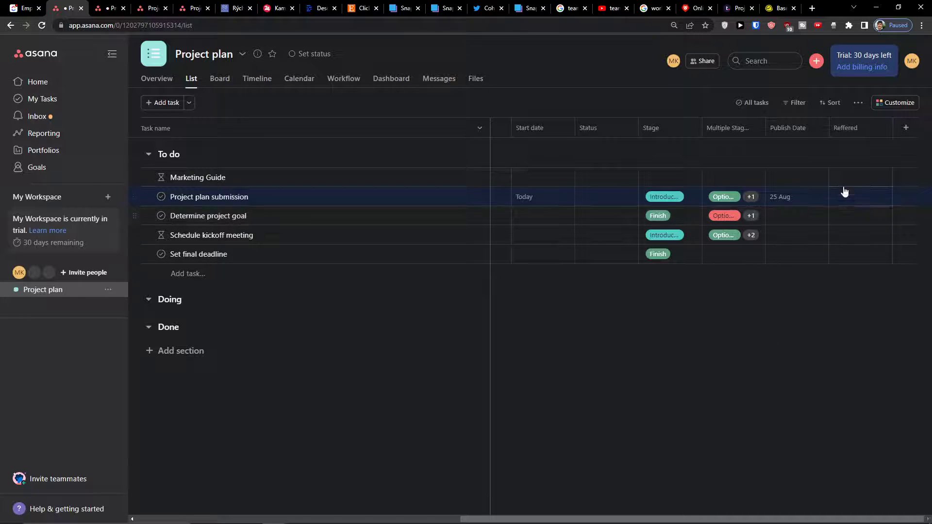
Create a text field titled Description of task in the project's task list.
{"action": "left_click", "coordinate": [906, 128]}
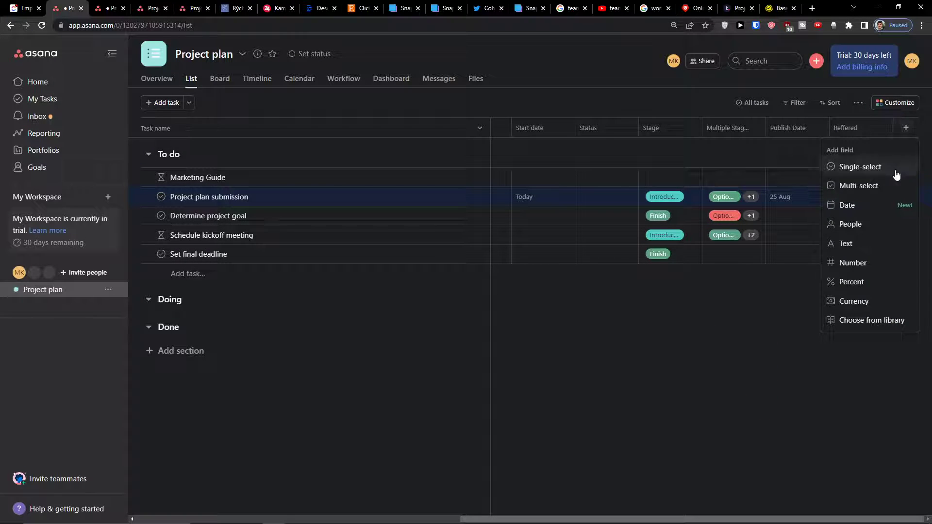
{"action": "left_click", "coordinate": [870, 247]}
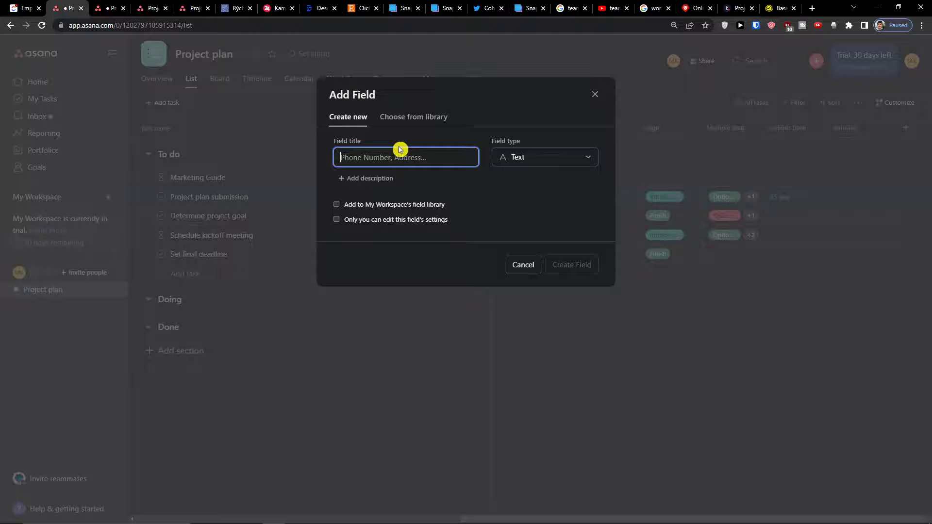
{"action": "type", "text": "Description of task"}
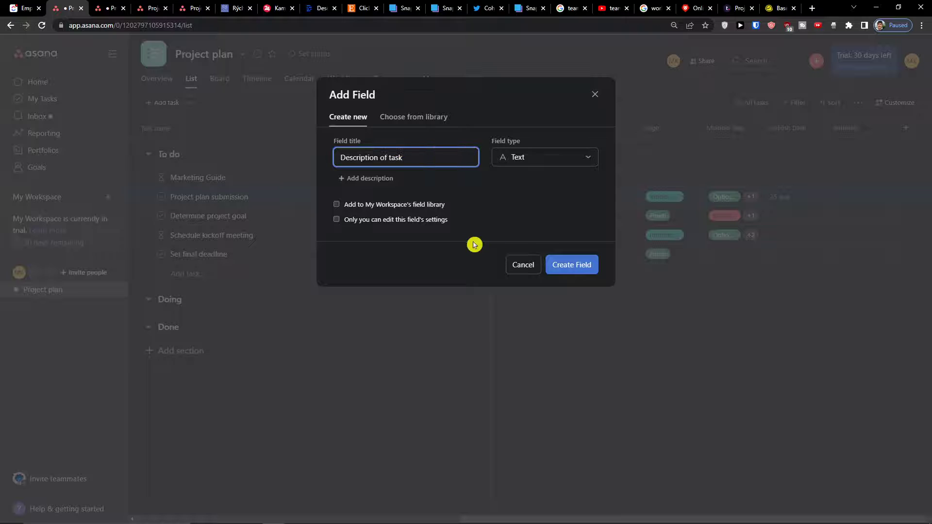
{"action": "left_click", "coordinate": [579, 264]}
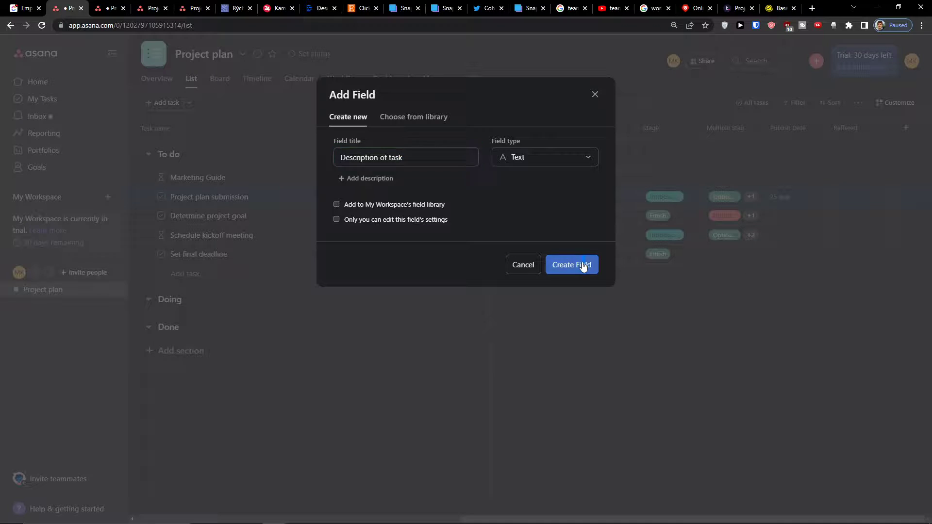
Start a new number field for the project and title it Cost.
{"action": "left_click", "coordinate": [905, 129]}
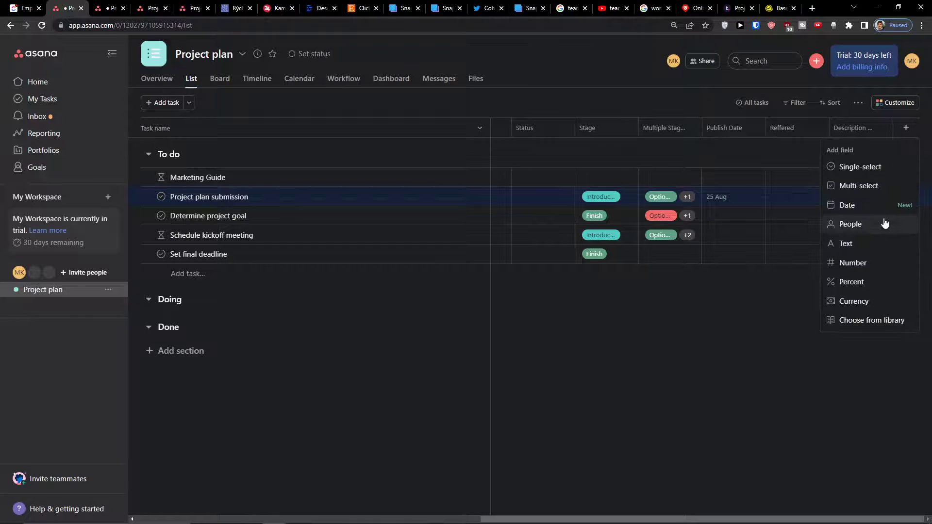
{"action": "left_click", "coordinate": [868, 263]}
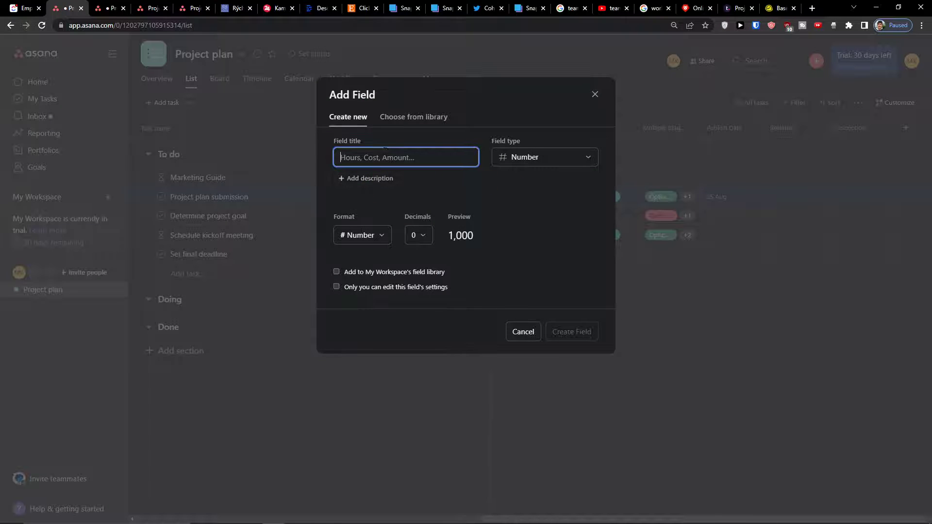
{"action": "left_click", "coordinate": [509, 156]}
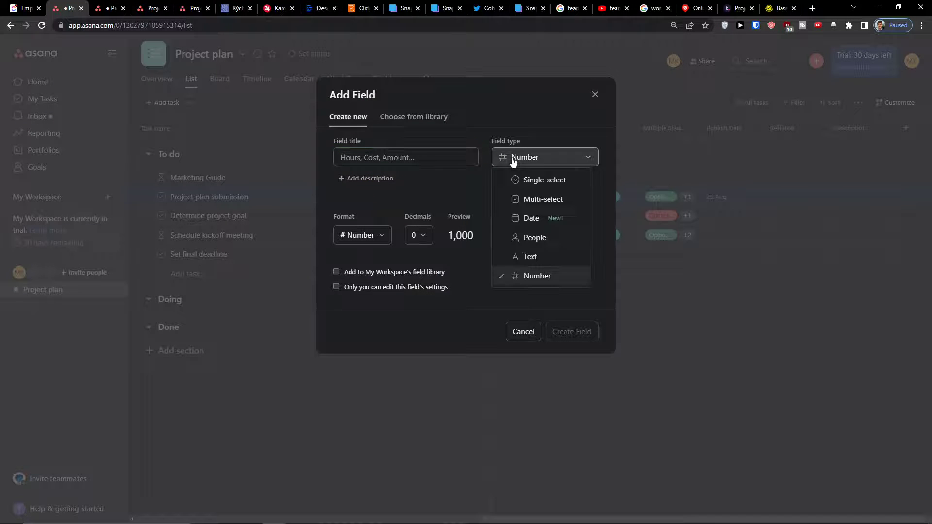
{"action": "key", "text": "Escape"}
{"action": "left_click", "coordinate": [419, 164]}
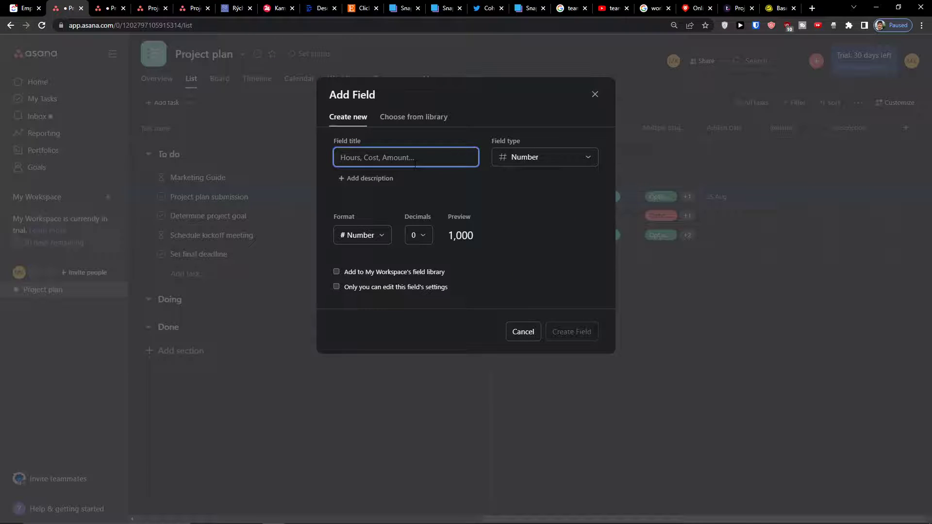
{"action": "type", "text": "Cost"}
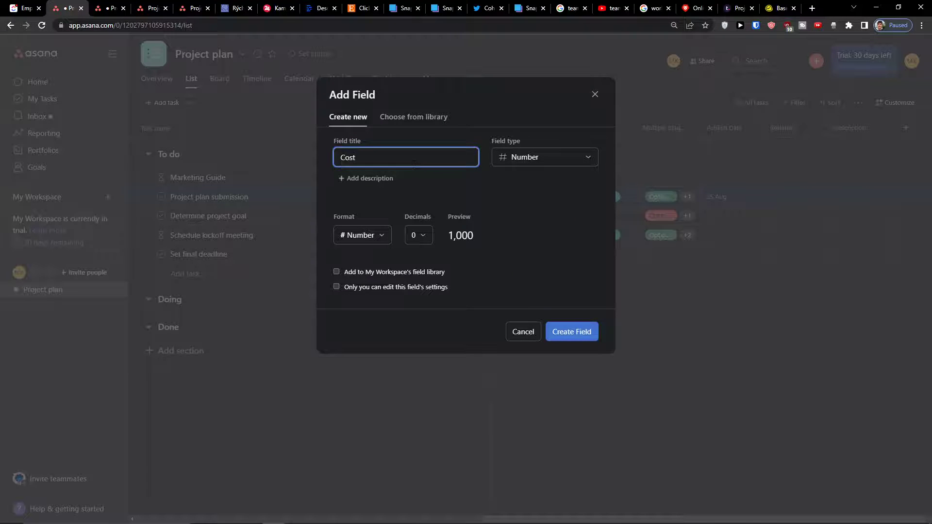
Set the Cost field's format to EUR with 2 decimals and create the field.
{"action": "left_click", "coordinate": [344, 235]}
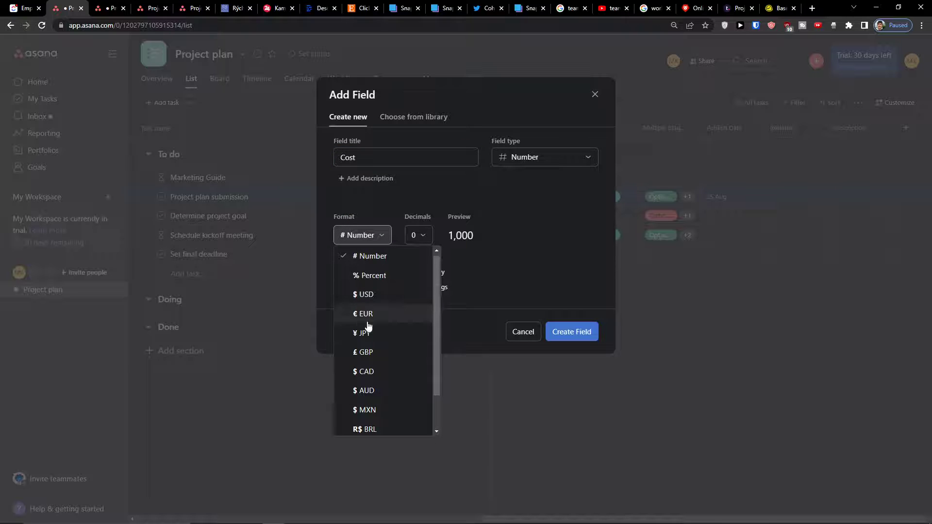
{"action": "scroll", "coordinate": [375, 318], "scroll_direction": "down", "scroll_amount": 1}
{"action": "scroll", "coordinate": [378, 301], "scroll_direction": "up", "scroll_amount": 2}
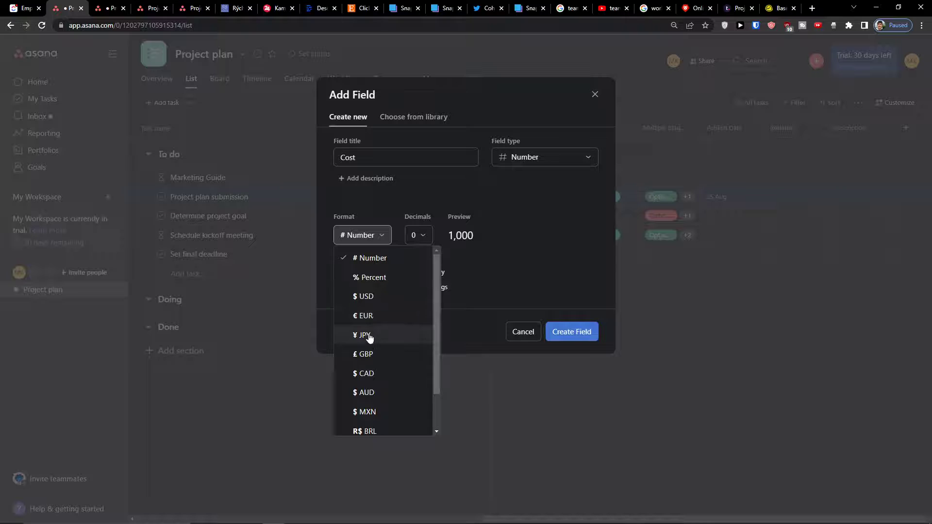
{"action": "scroll", "coordinate": [383, 349], "scroll_direction": "down", "scroll_amount": 2}
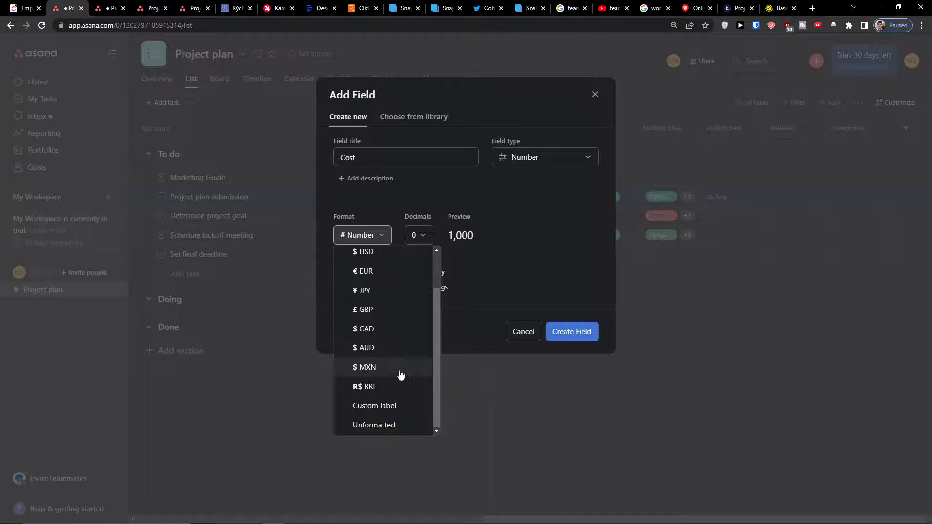
{"action": "scroll", "coordinate": [383, 291], "scroll_direction": "up", "scroll_amount": 2}
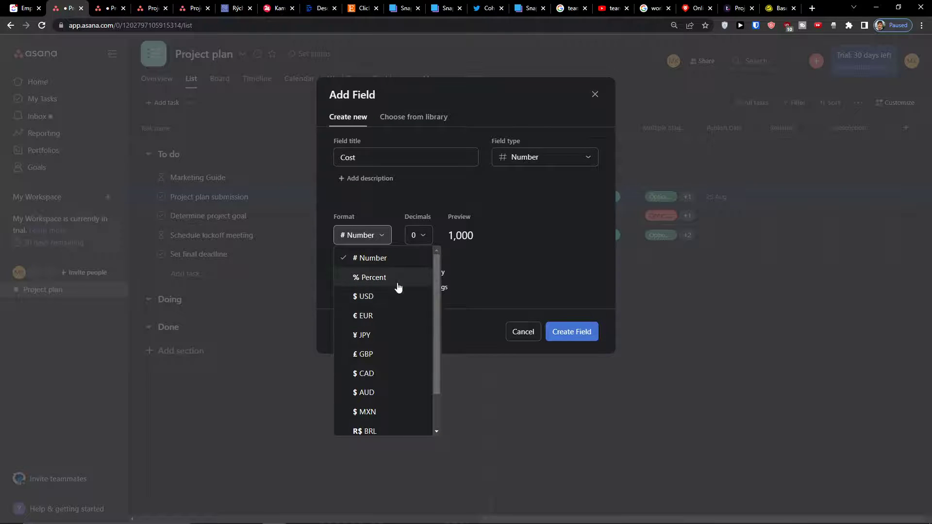
{"action": "left_click", "coordinate": [398, 287]}
{"action": "left_click", "coordinate": [374, 241]}
{"action": "scroll", "coordinate": [374, 320], "scroll_direction": "down", "scroll_amount": 1}
{"action": "scroll", "coordinate": [374, 326], "scroll_direction": "up", "scroll_amount": 1}
{"action": "left_click", "coordinate": [374, 315]}
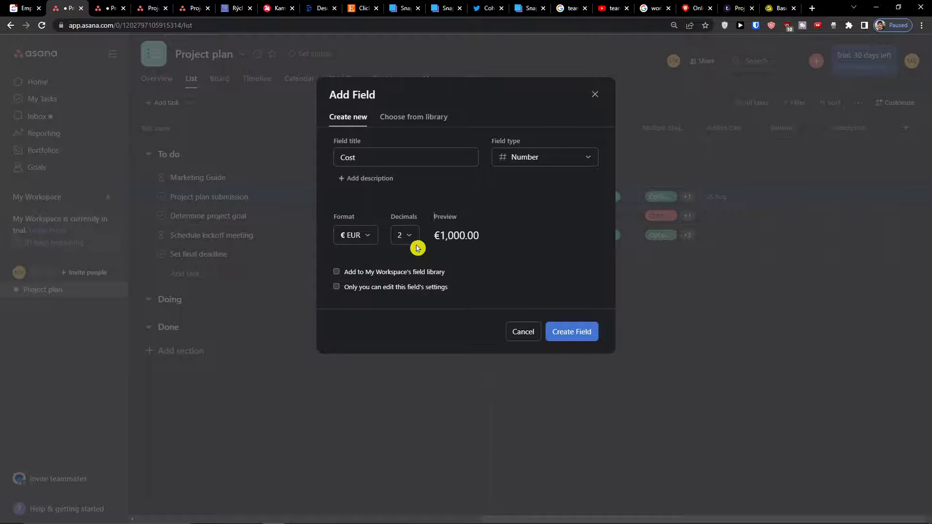
{"action": "left_click", "coordinate": [416, 245]}
{"action": "left_click", "coordinate": [407, 245]}
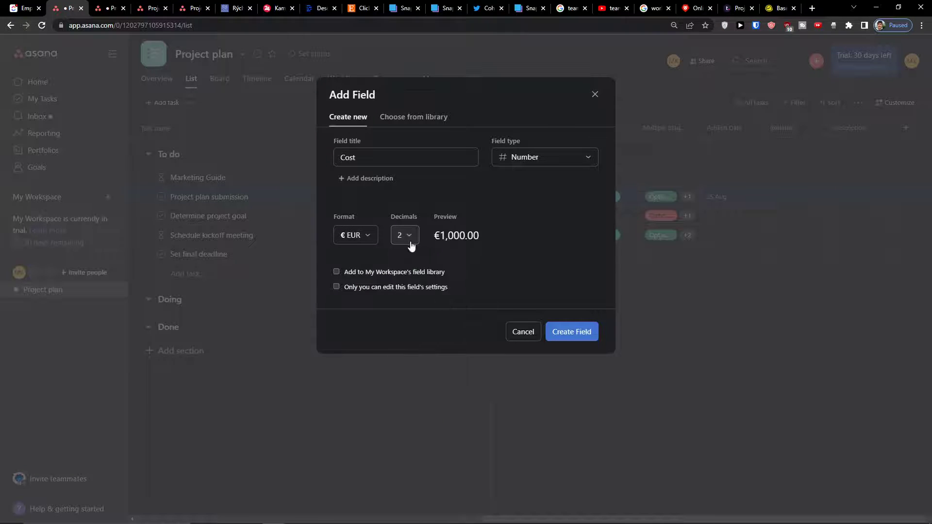
{"action": "left_click", "coordinate": [558, 331]}
Enter a Cost of 500 for the Marketing Guide task.
{"action": "left_click", "coordinate": [854, 180]}
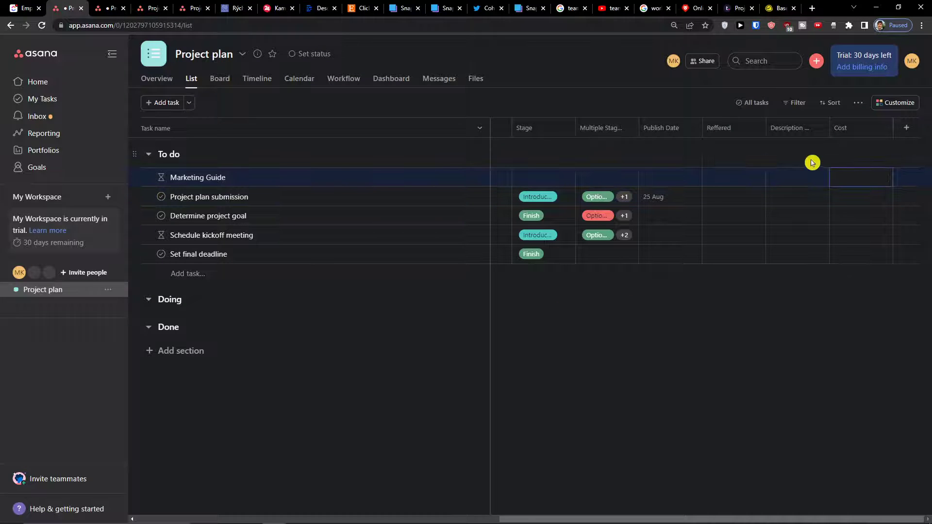
{"action": "type", "text": "500"}
{"action": "key", "text": "Return"}
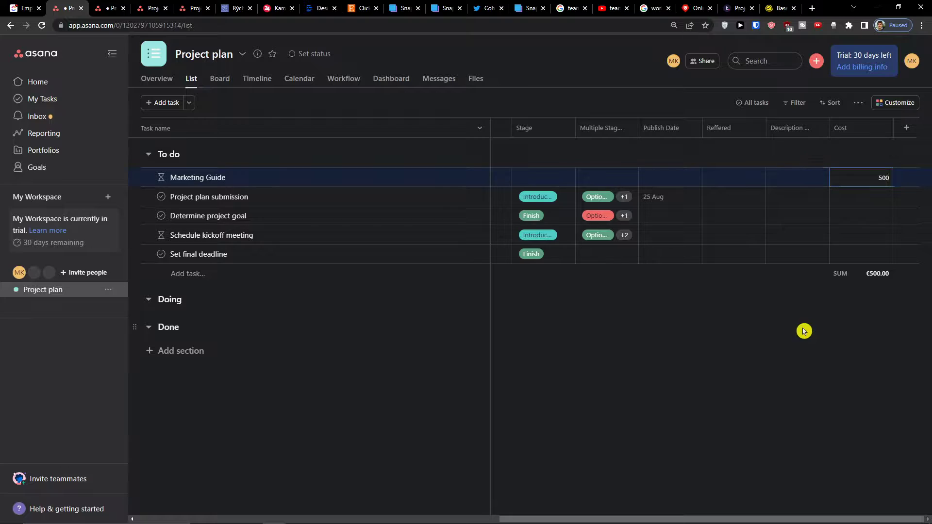
{"action": "left_click", "coordinate": [812, 6]}
{"action": "left_click", "coordinate": [776, 8]}
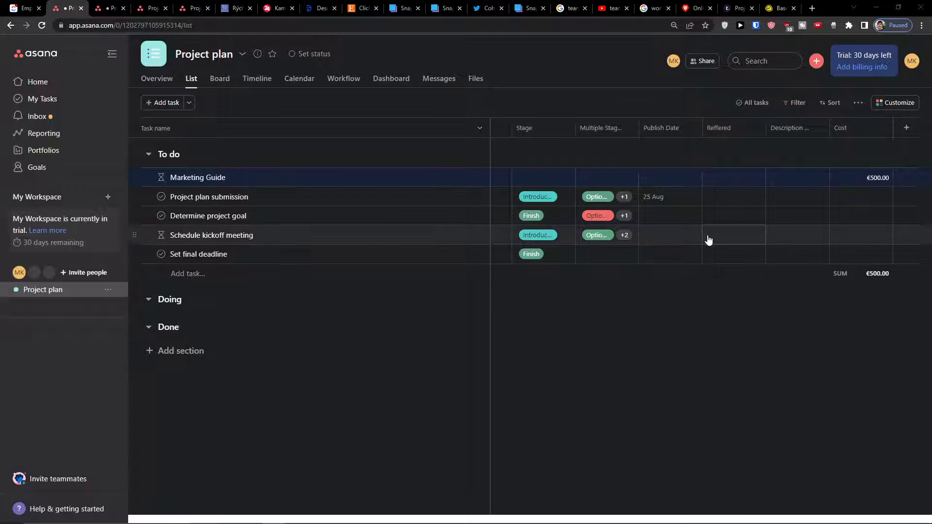
Create a percent field titled % success with 0 decimals in the project's task list.
{"action": "left_click", "coordinate": [906, 127]}
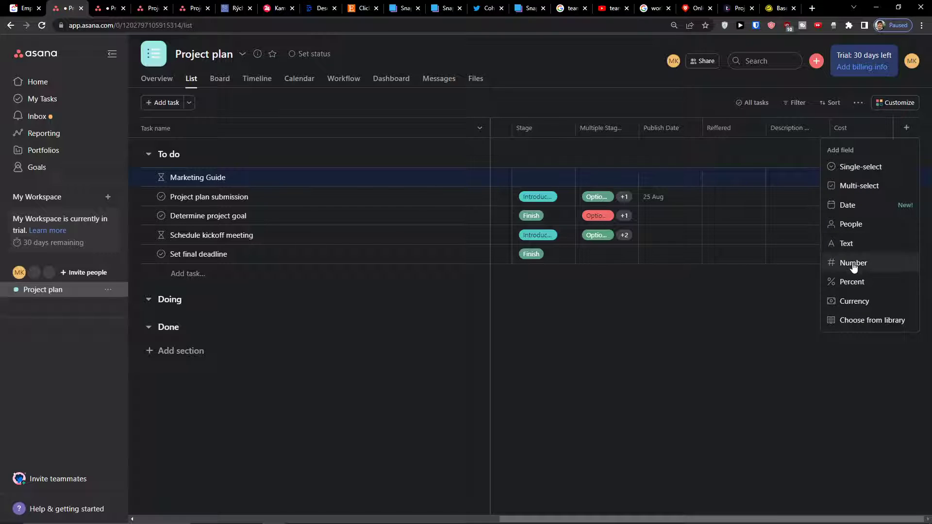
{"action": "left_click", "coordinate": [875, 289]}
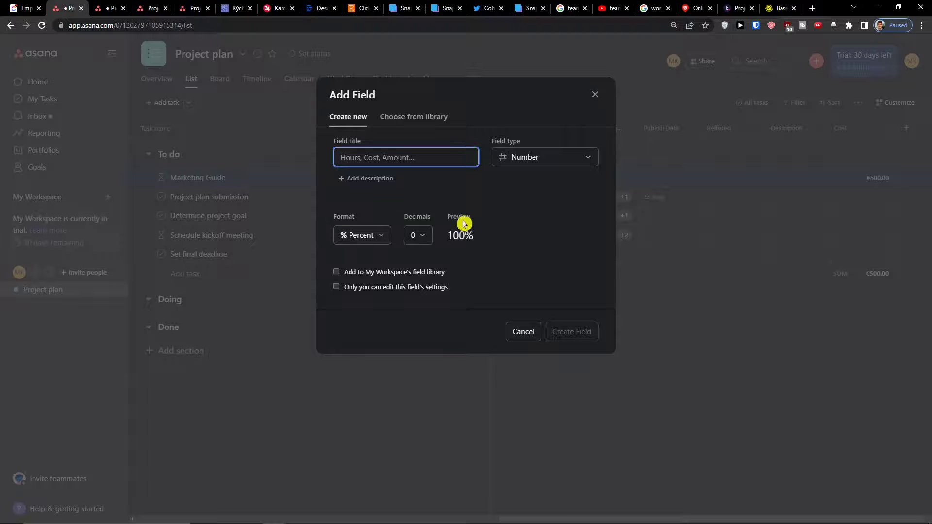
{"action": "type", "text": "% success"}
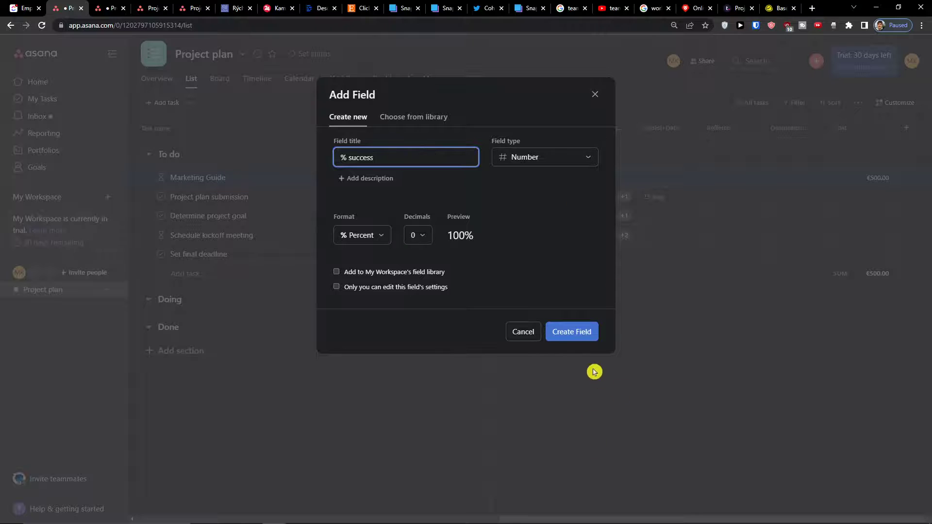
{"action": "left_click", "coordinate": [564, 333]}
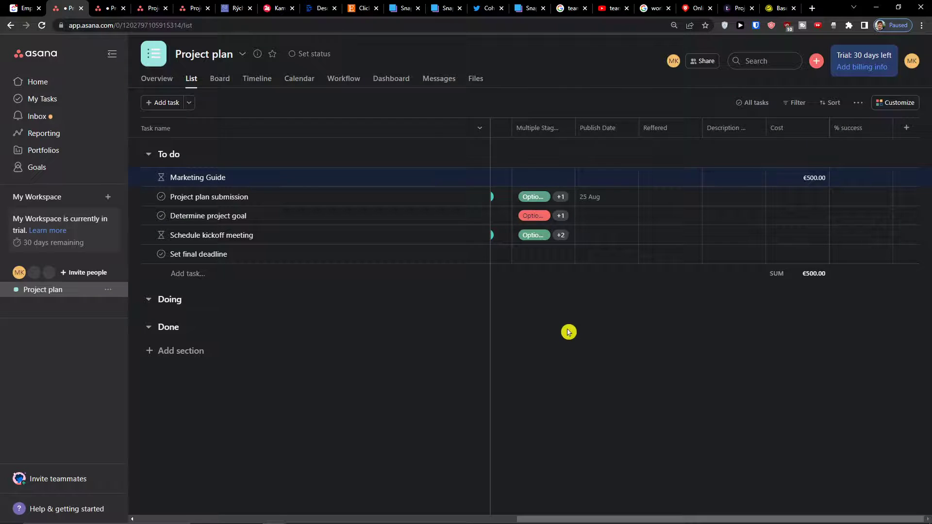
Enter 50 as the % success value for the Marketing Guide task.
{"action": "left_click", "coordinate": [889, 178]}
{"action": "type", "text": "50"}
{"action": "left_click", "coordinate": [839, 322]}
Create a currency field titled Revenue in EUR with 2 decimals in the project's task list.
{"action": "left_click", "coordinate": [912, 129]}
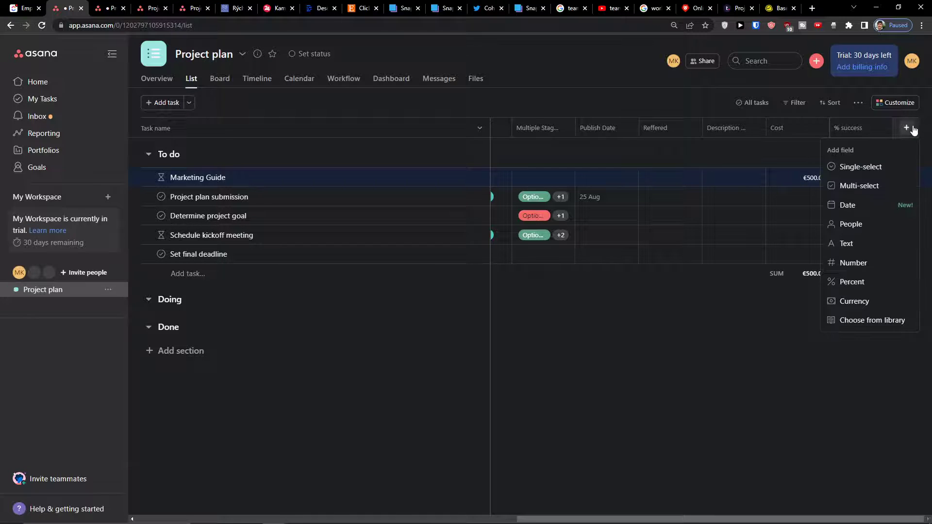
{"action": "left_click", "coordinate": [861, 299]}
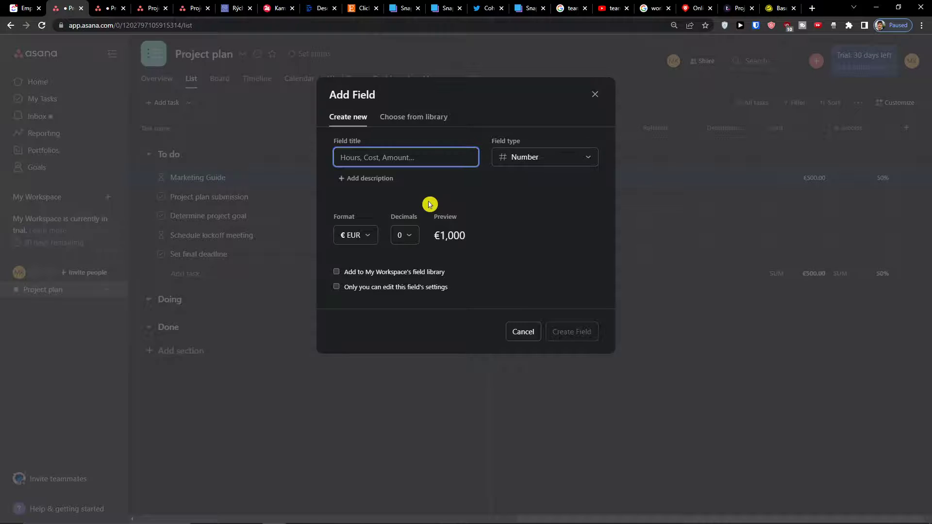
{"action": "type", "text": "Revnuenue"}
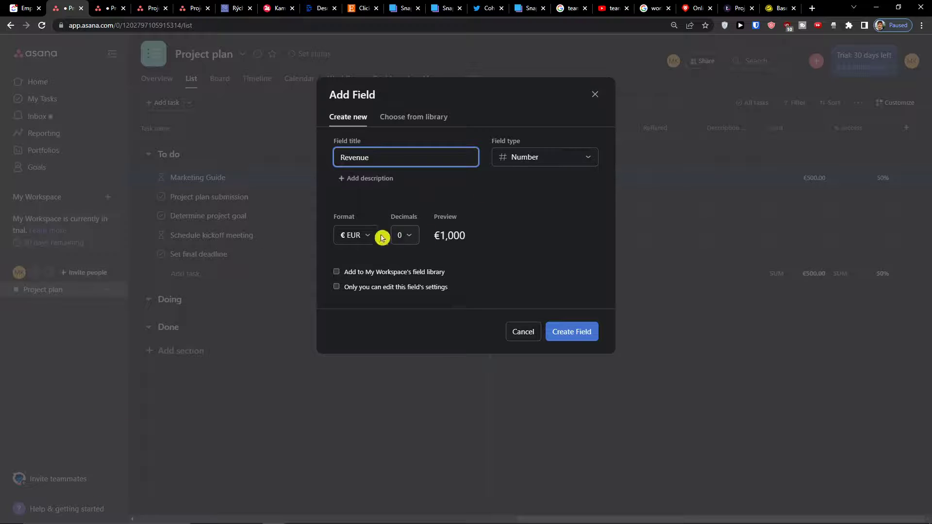
{"action": "left_click", "coordinate": [387, 237]}
{"action": "left_click", "coordinate": [384, 280]}
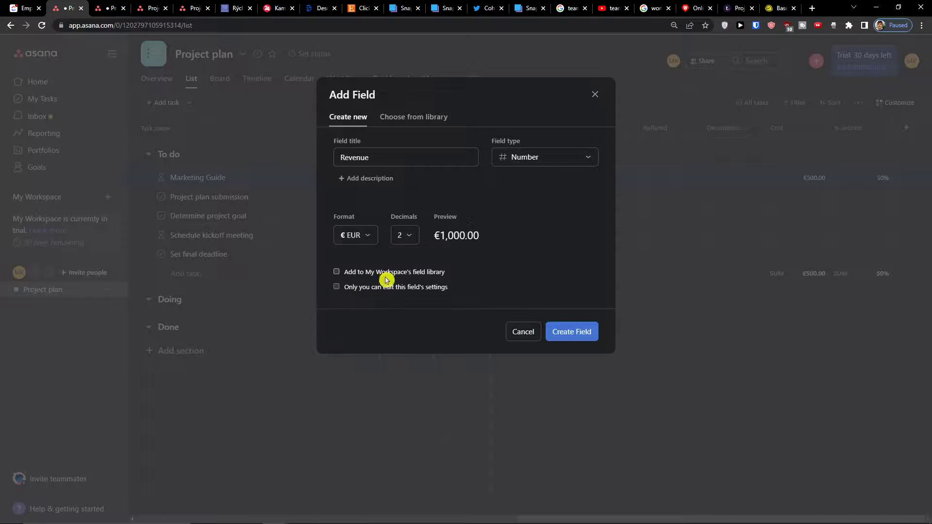
{"action": "left_click", "coordinate": [571, 332]}
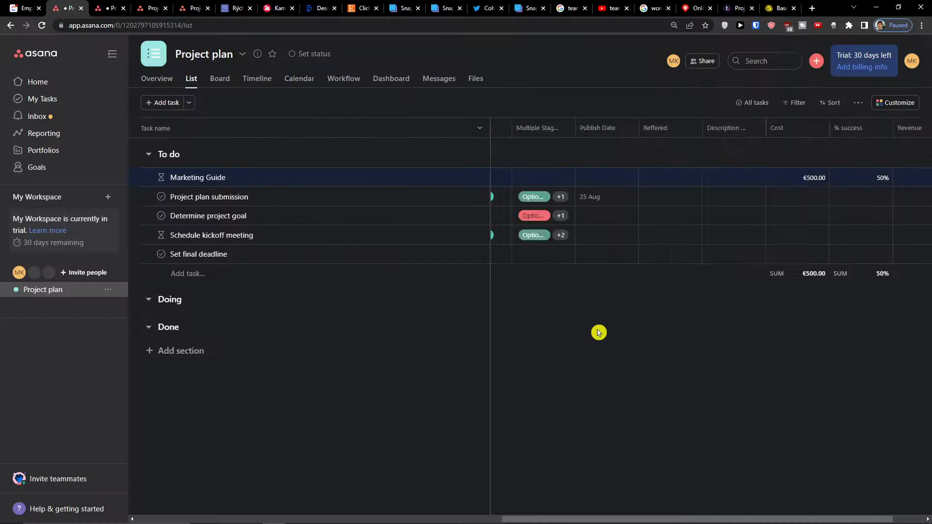
Enter 250 as the Revenue value for the Marketing Guide task.
{"action": "type", "text": "250"}
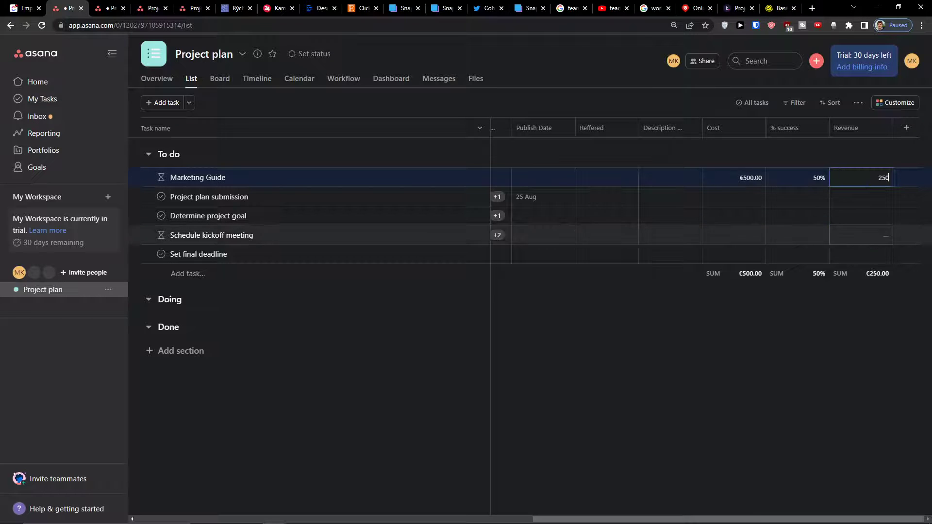
{"action": "left_click", "coordinate": [854, 322]}
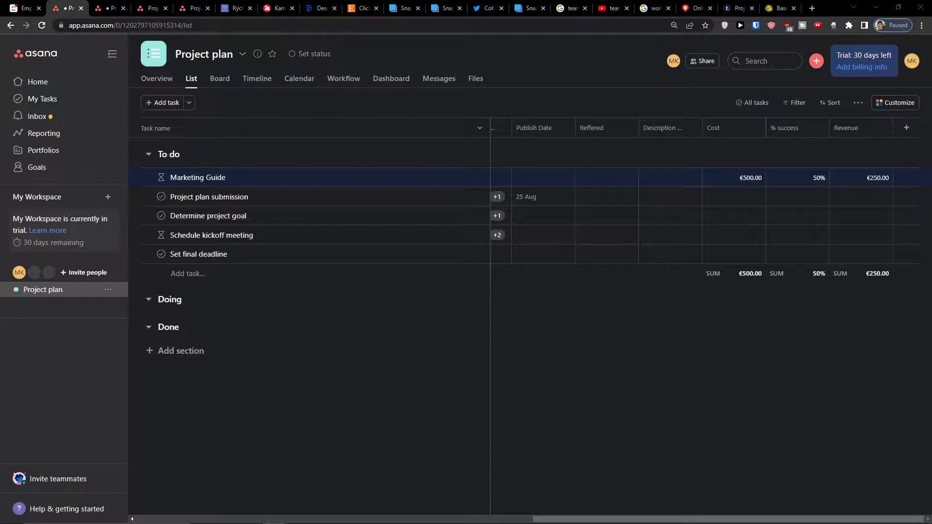
{"action": "left_click", "coordinate": [859, 178]}
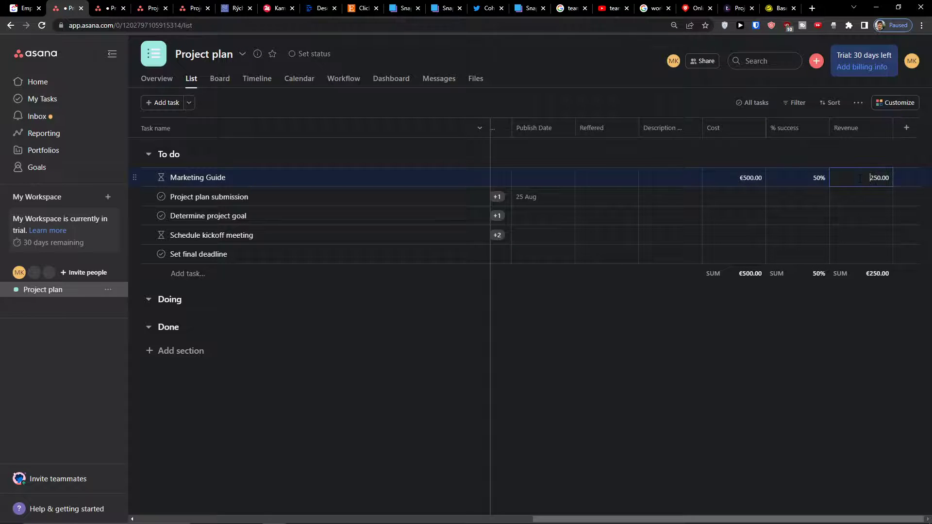
{"action": "left_click", "coordinate": [861, 197]}
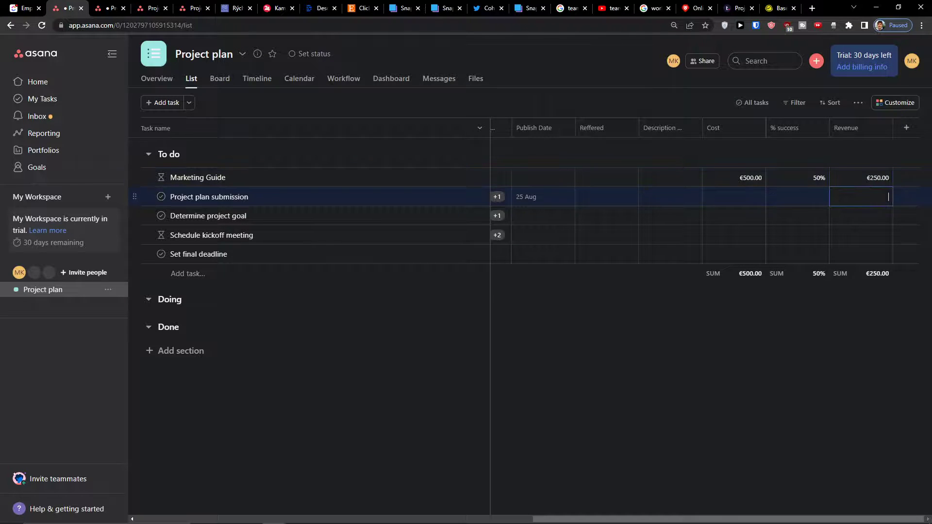
Switch the Revenue column's summary calculation to average.
{"action": "left_click", "coordinate": [839, 275]}
{"action": "left_click", "coordinate": [800, 297]}
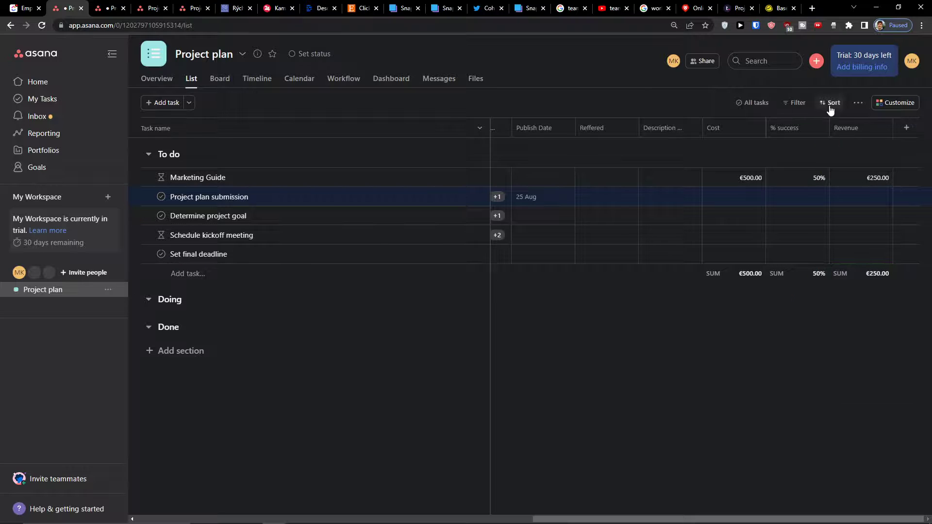
{"action": "left_click", "coordinate": [836, 275]}
{"action": "left_click", "coordinate": [861, 332]}
{"action": "left_click", "coordinate": [842, 277]}
Enter a Revenue of 222 for Project plan submission and 235 for Determine project goal.
{"action": "left_click", "coordinate": [845, 195]}
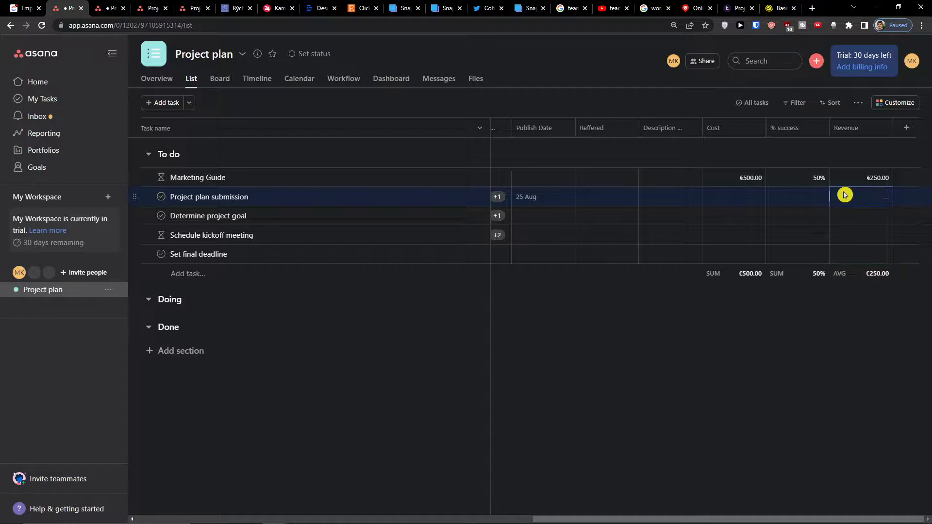
{"action": "type", "text": "2222"}
{"action": "left_click", "coordinate": [861, 212]}
{"action": "type", "text": "235"}
Try several summary calculations on the Revenue column and finish with Sum.
{"action": "left_click", "coordinate": [866, 275]}
{"action": "left_click", "coordinate": [858, 331]}
{"action": "left_click", "coordinate": [853, 273]}
{"action": "left_click", "coordinate": [863, 370]}
{"action": "left_click", "coordinate": [854, 278]}
{"action": "left_click", "coordinate": [858, 389]}
{"action": "left_click", "coordinate": [854, 273]}
{"action": "left_click", "coordinate": [857, 312]}
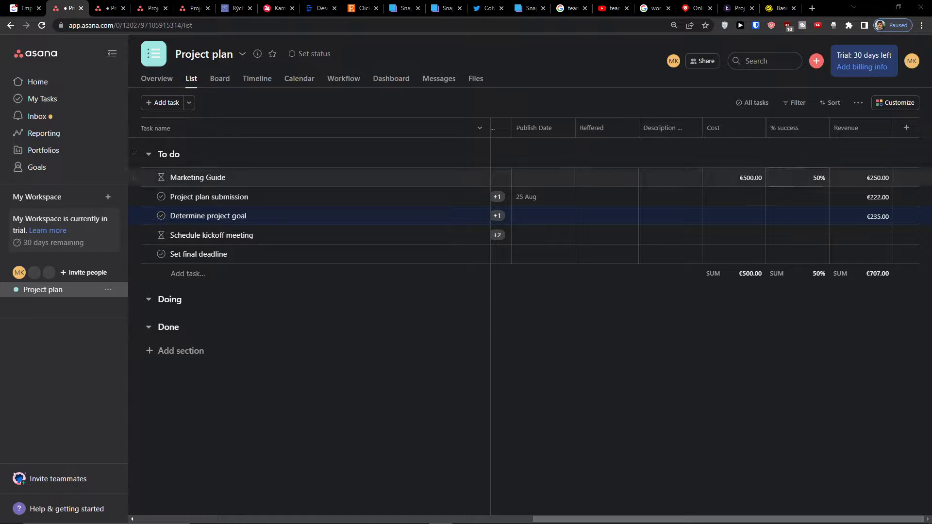
{"action": "left_click", "coordinate": [899, 131]}
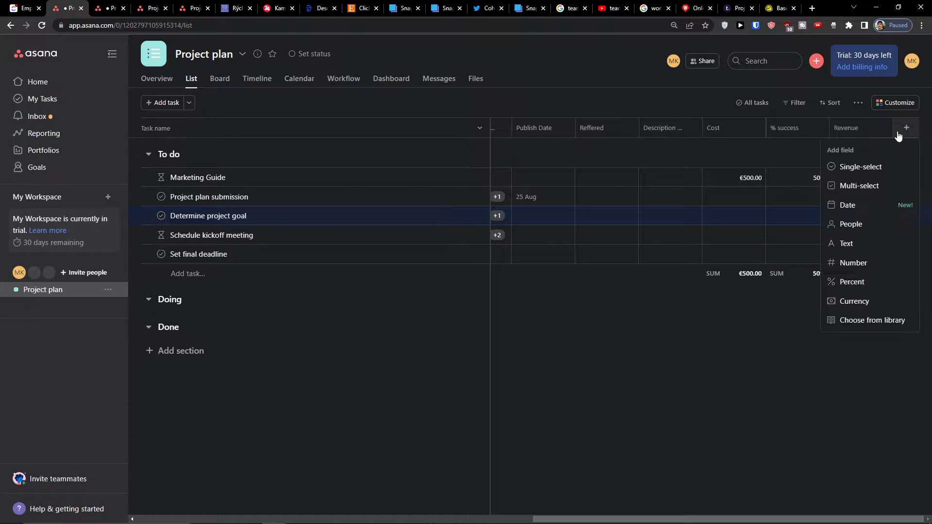
{"action": "left_click", "coordinate": [847, 301]}
{"action": "left_click", "coordinate": [600, 94]}
{"action": "left_click", "coordinate": [596, 96]}
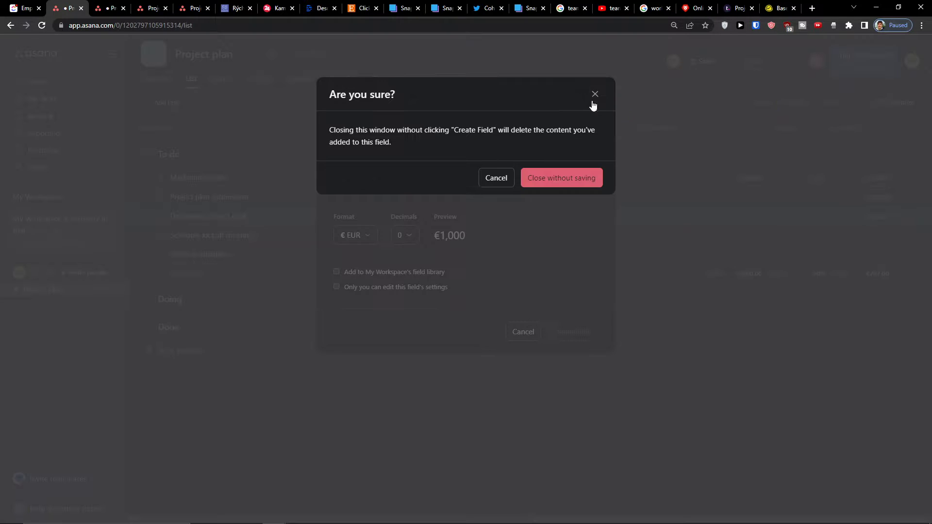
{"action": "left_click", "coordinate": [539, 177]}
Look through the complete list of fields in the project's customization settings.
{"action": "left_click", "coordinate": [896, 102]}
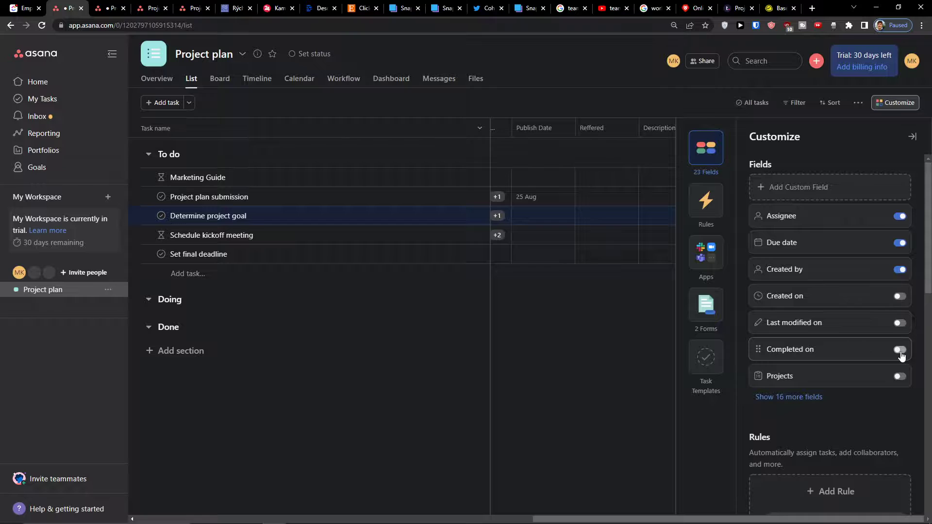
{"action": "left_click", "coordinate": [789, 397]}
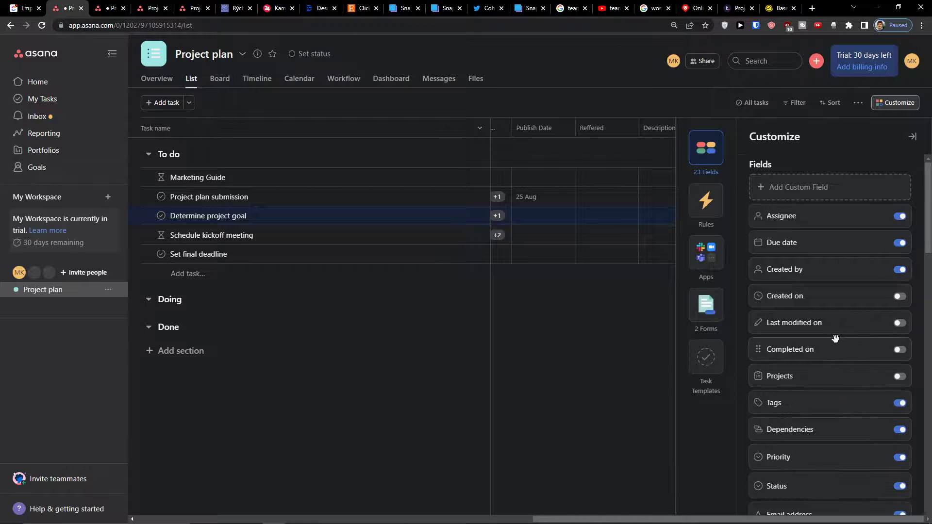
{"action": "scroll", "coordinate": [835, 338], "scroll_direction": "down", "scroll_amount": 2}
{"action": "scroll", "coordinate": [832, 342], "scroll_direction": "down", "scroll_amount": 5}
{"action": "scroll", "coordinate": [835, 344], "scroll_direction": "up", "scroll_amount": 7}
{"action": "left_click", "coordinate": [651, 358]}
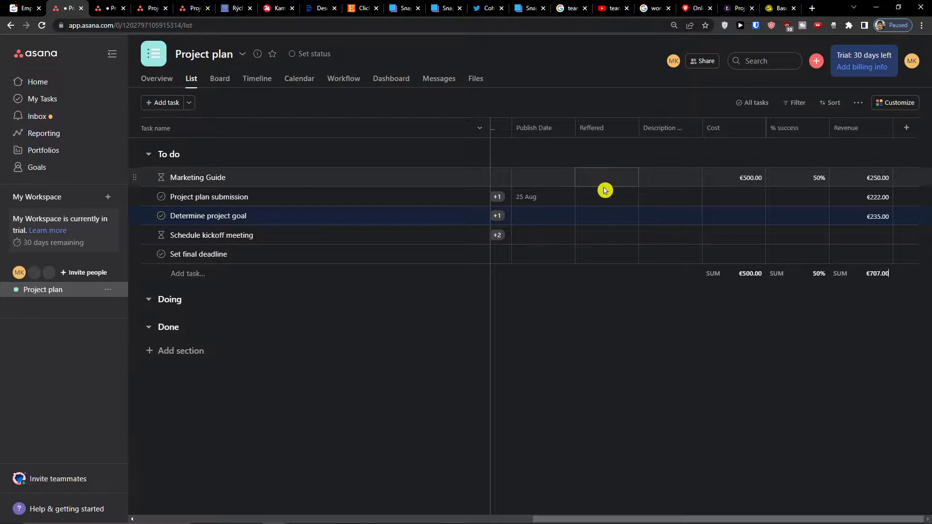
Show the Created on field as a column in the task list.
{"action": "left_click", "coordinate": [897, 103]}
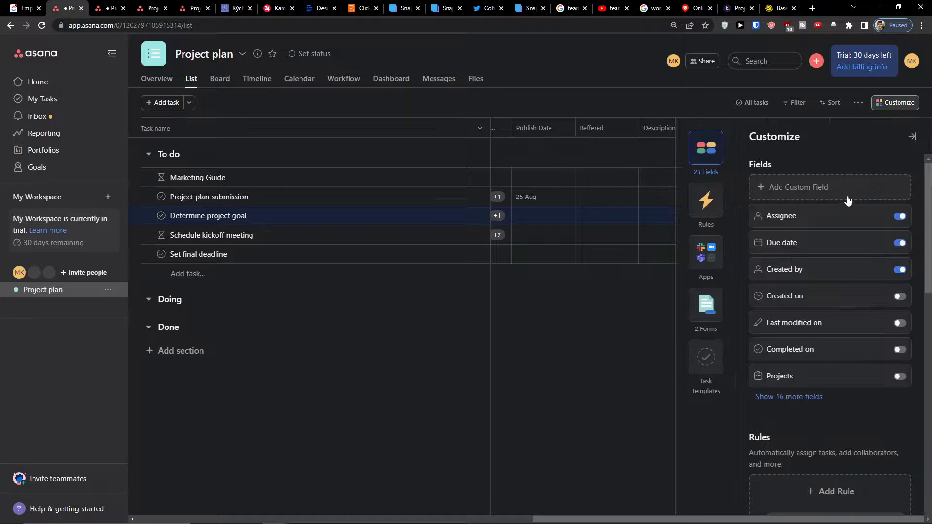
{"action": "left_click", "coordinate": [904, 299]}
{"action": "left_click", "coordinate": [568, 315]}
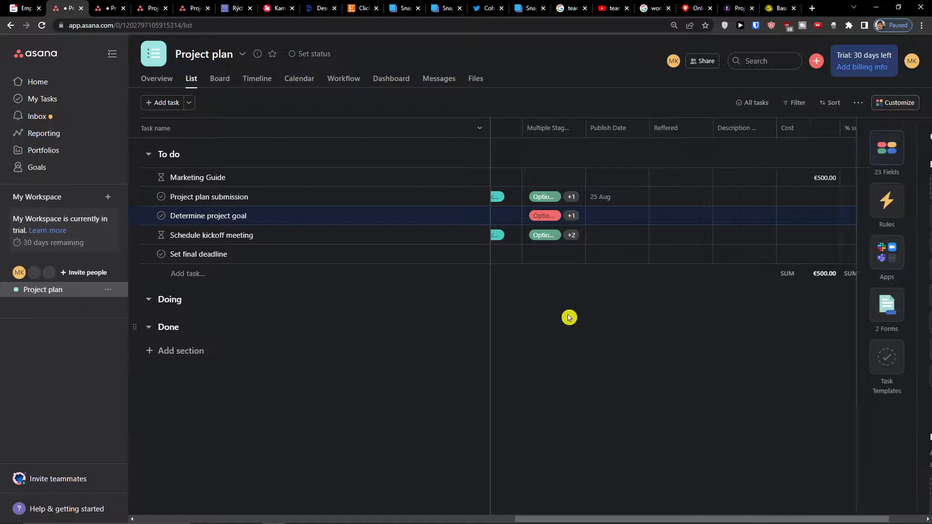
{"action": "middle_click", "coordinate": [801, 348]}
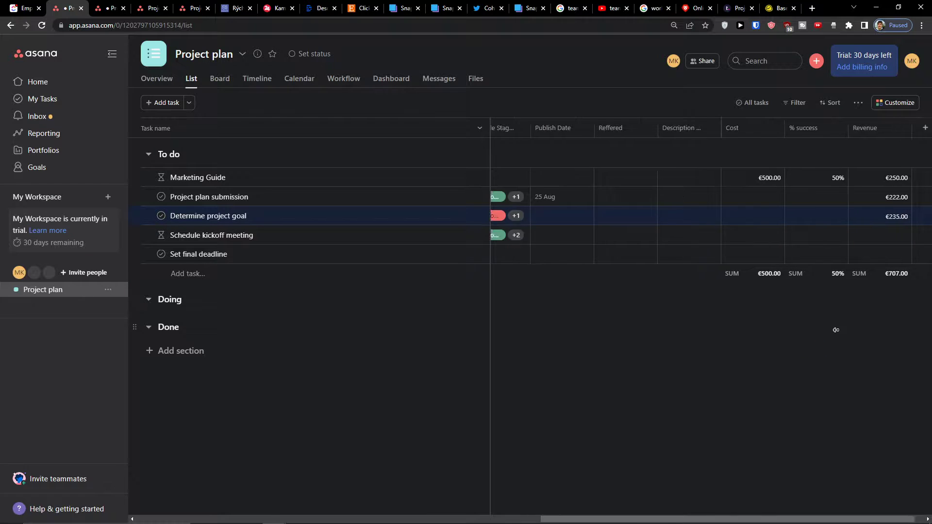
{"action": "left_click", "coordinate": [862, 329]}
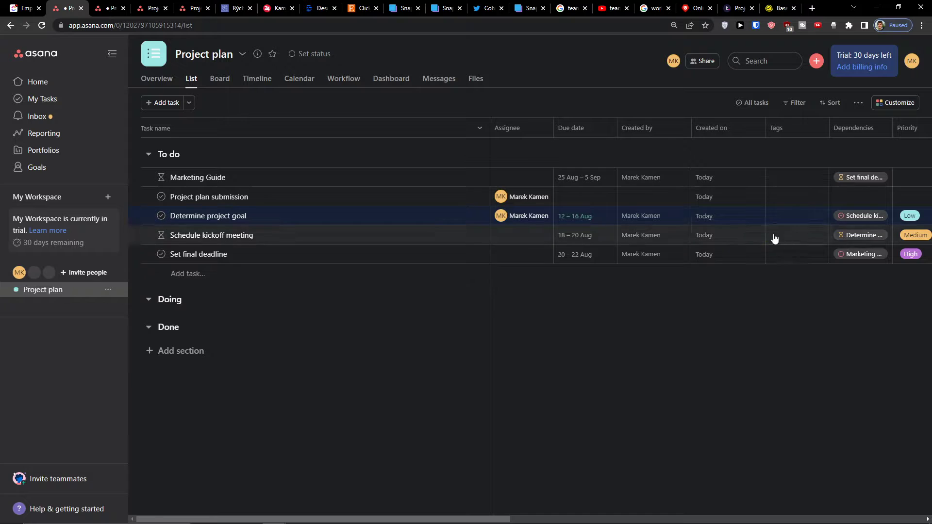
Show the Last modified on field as a column in the task list.
{"action": "left_click", "coordinate": [899, 104]}
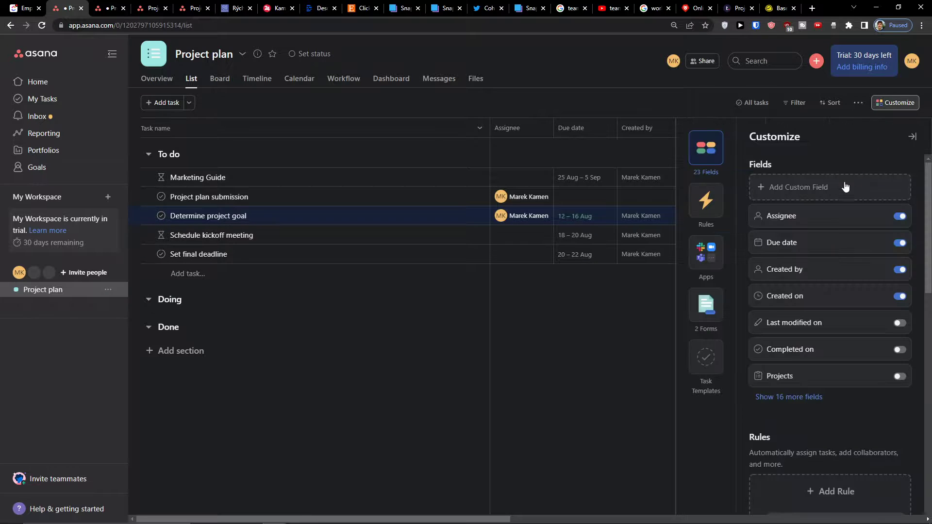
{"action": "left_click", "coordinate": [900, 326]}
{"action": "left_click", "coordinate": [627, 356]}
{"action": "middle_click", "coordinate": [656, 337]}
{"action": "left_click", "coordinate": [687, 337]}
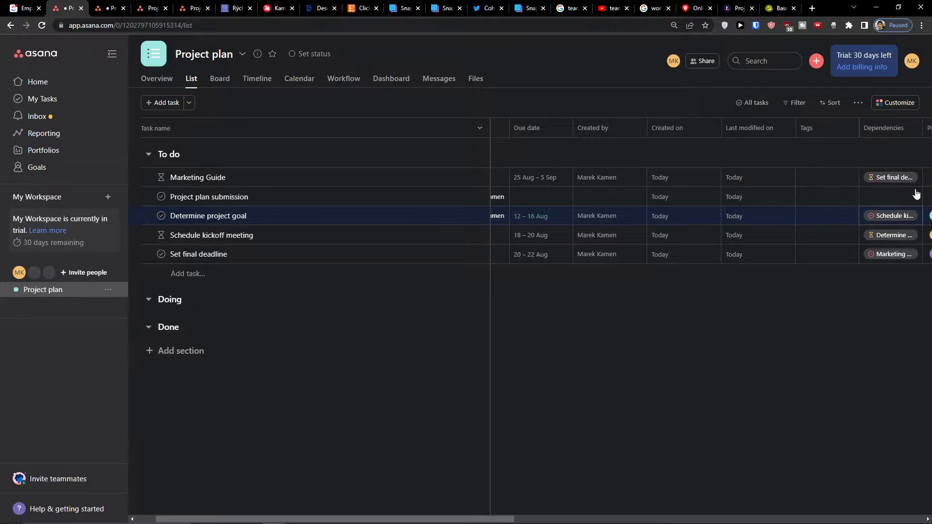
Expand the full list of project fields and show the Projects field as a column.
{"action": "left_click", "coordinate": [906, 103]}
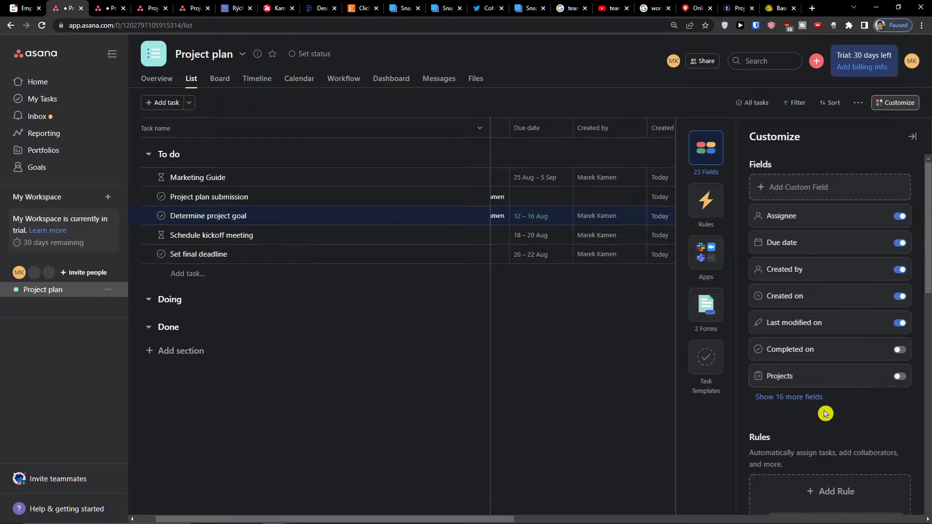
{"action": "left_click", "coordinate": [772, 397]}
{"action": "scroll", "coordinate": [877, 369], "scroll_direction": "down", "scroll_amount": 2}
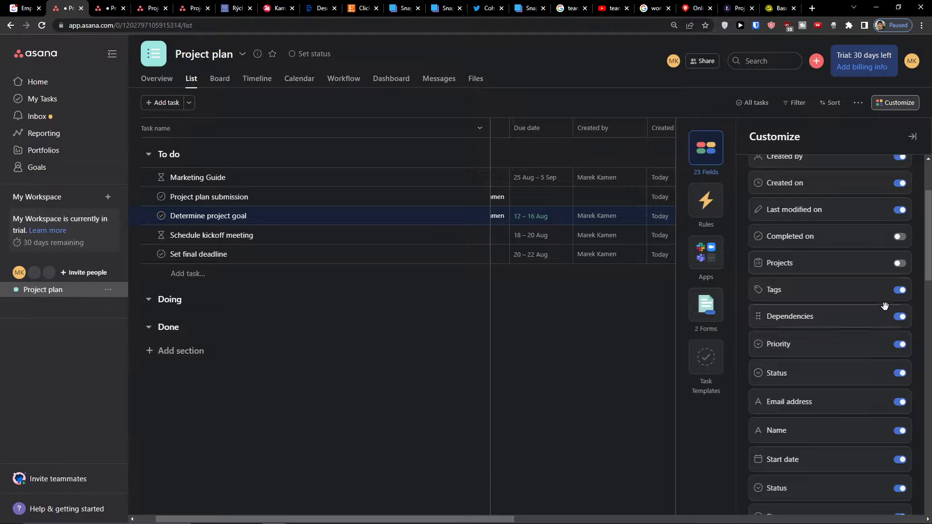
{"action": "left_click", "coordinate": [898, 264]}
{"action": "left_click", "coordinate": [633, 318]}
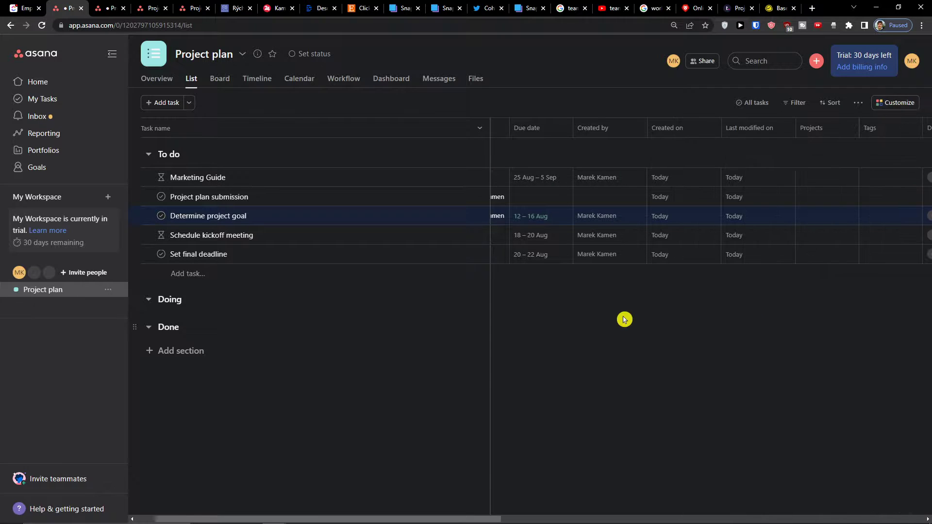
{"action": "left_click", "coordinate": [791, 200]}
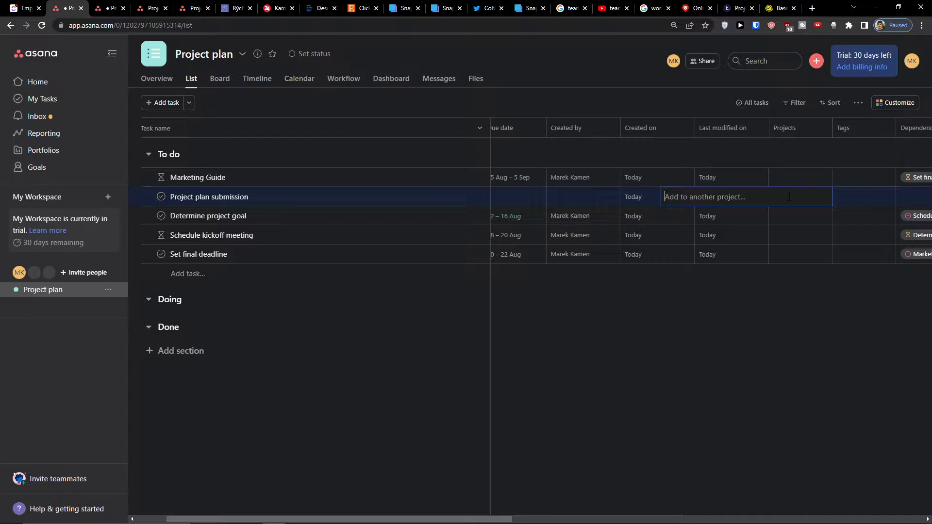
{"action": "left_click", "coordinate": [766, 269]}
{"action": "left_click", "coordinate": [786, 231]}
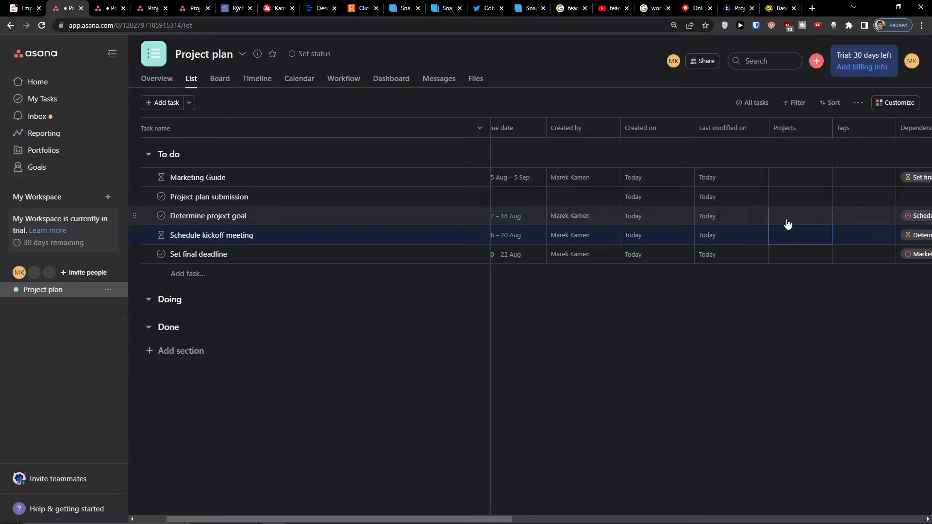
{"action": "left_click", "coordinate": [108, 197]}
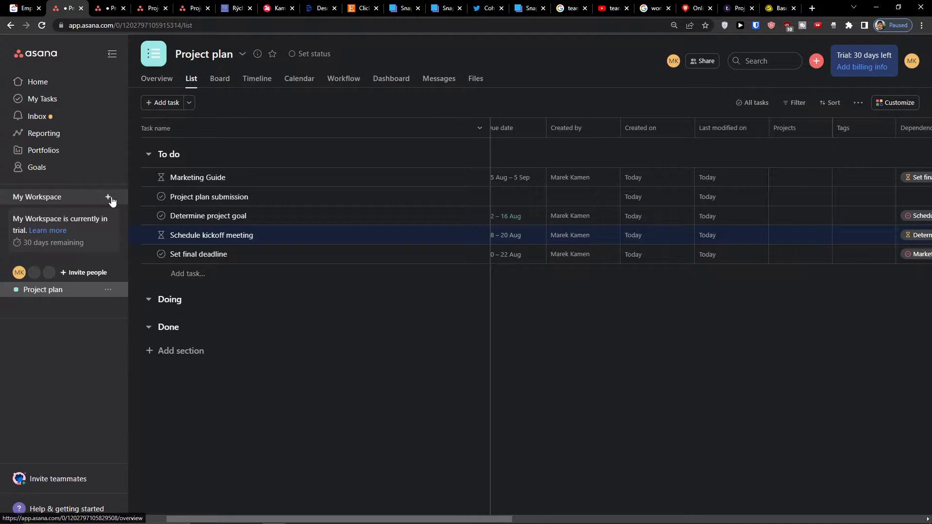
{"action": "left_click", "coordinate": [120, 232]}
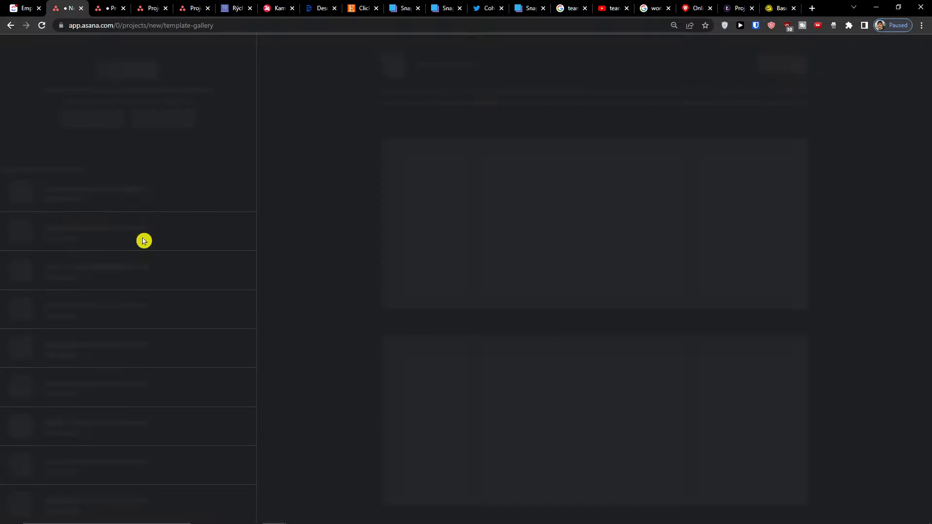
{"action": "left_click", "coordinate": [20, 51]}
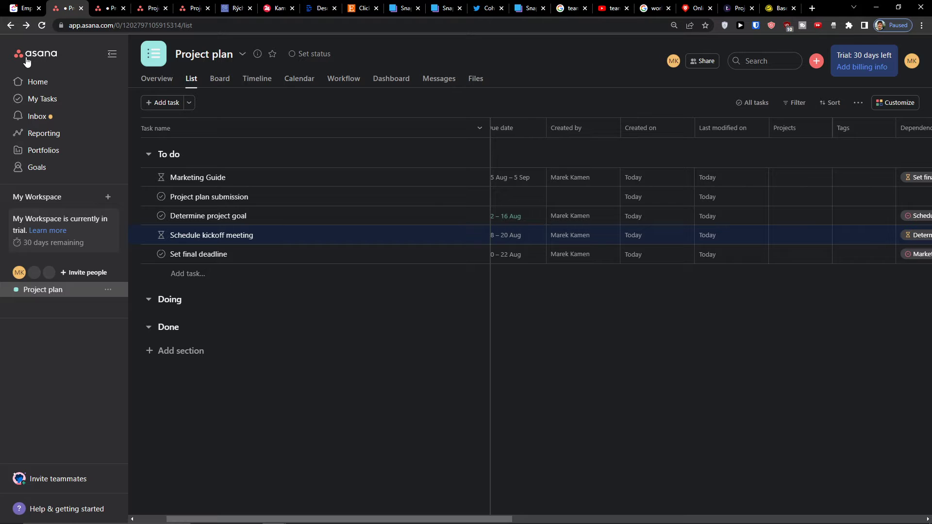
Expand the full list of project fields and hide the Created on and Created by columns from the task list.
{"action": "left_click", "coordinate": [898, 104]}
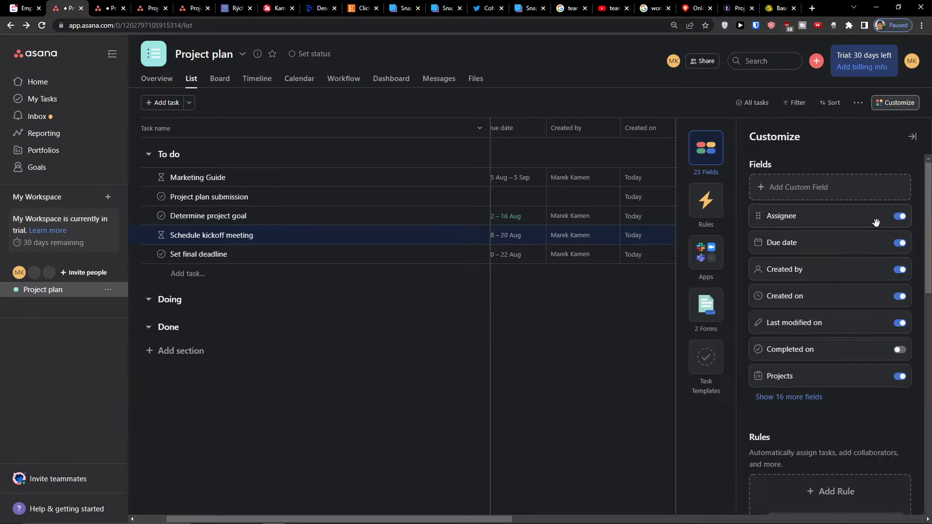
{"action": "left_click", "coordinate": [790, 398]}
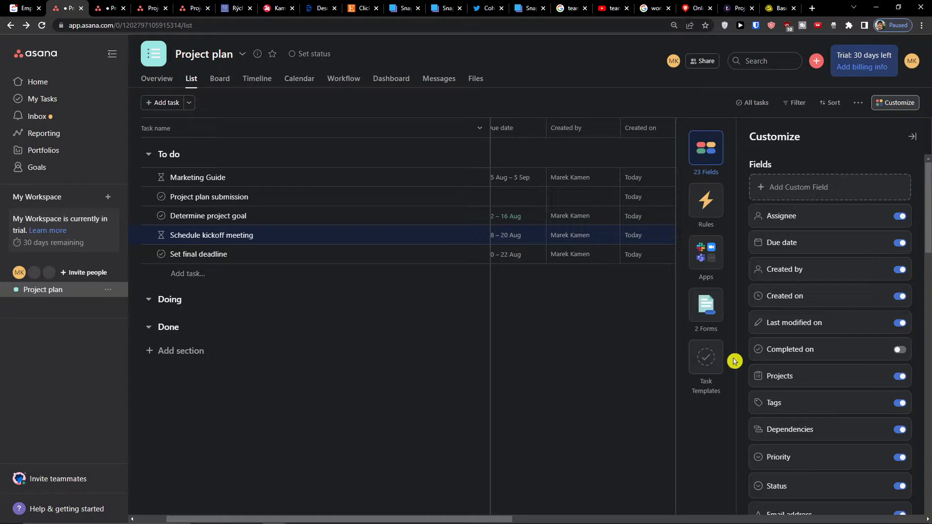
{"action": "scroll", "coordinate": [869, 357], "scroll_direction": "down", "scroll_amount": 6}
{"action": "scroll", "coordinate": [873, 369], "scroll_direction": "down", "scroll_amount": 3}
{"action": "scroll", "coordinate": [873, 375], "scroll_direction": "up", "scroll_amount": 9}
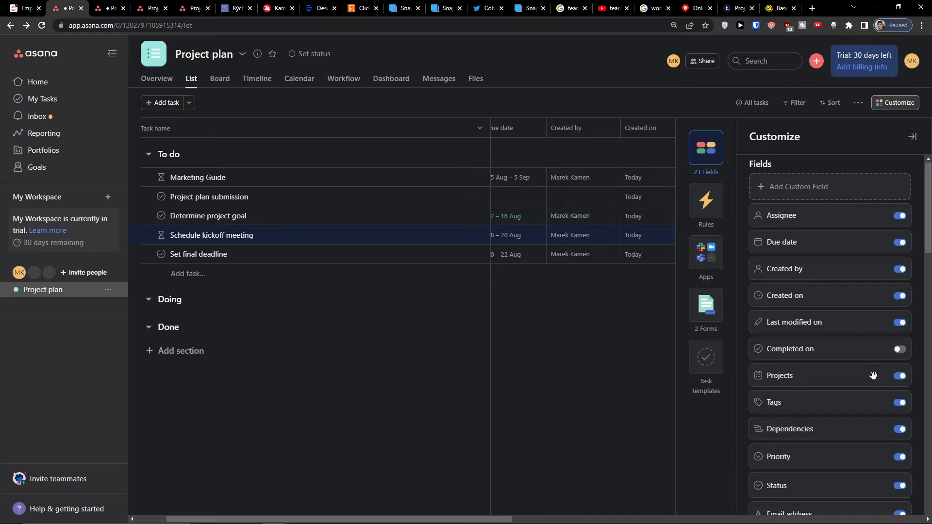
{"action": "left_click", "coordinate": [899, 296]}
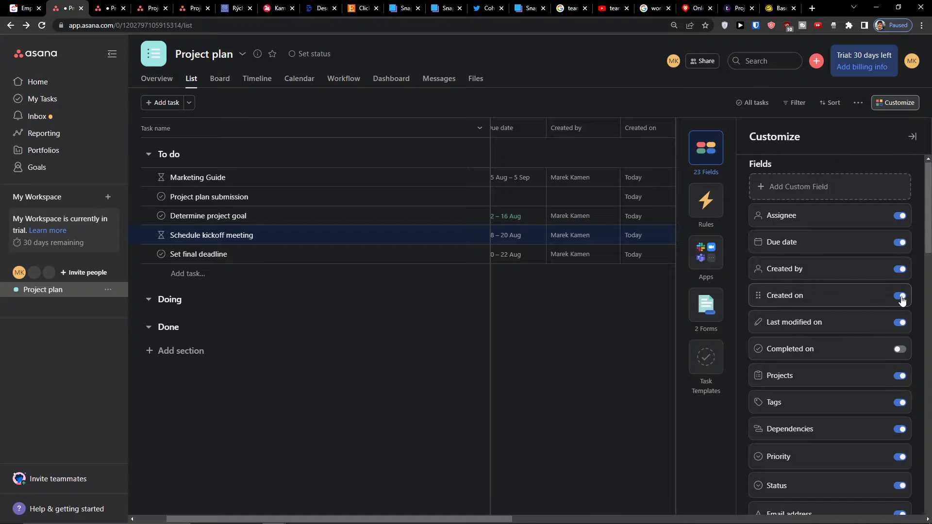
{"action": "left_click", "coordinate": [900, 270]}
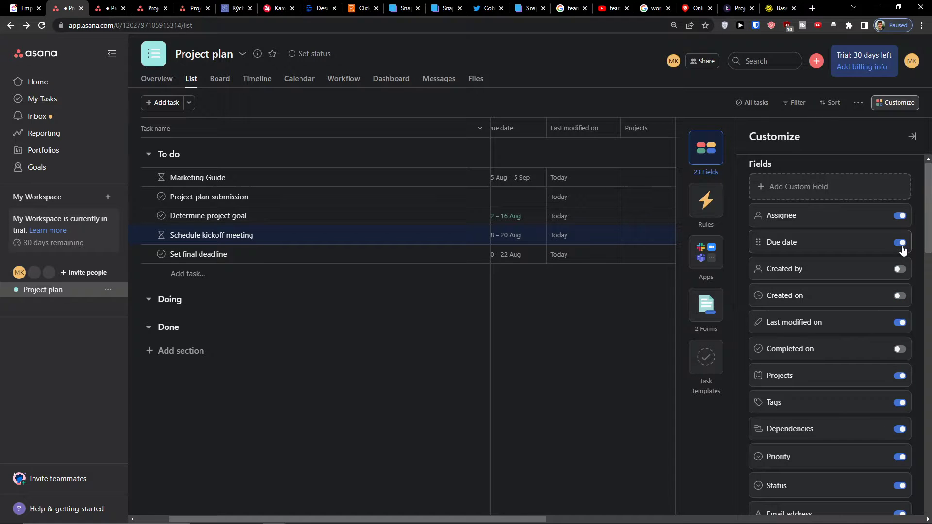
Hide the Last modified on, Projects and Tags columns from the task list and close the customization settings.
{"action": "left_click", "coordinate": [900, 323]}
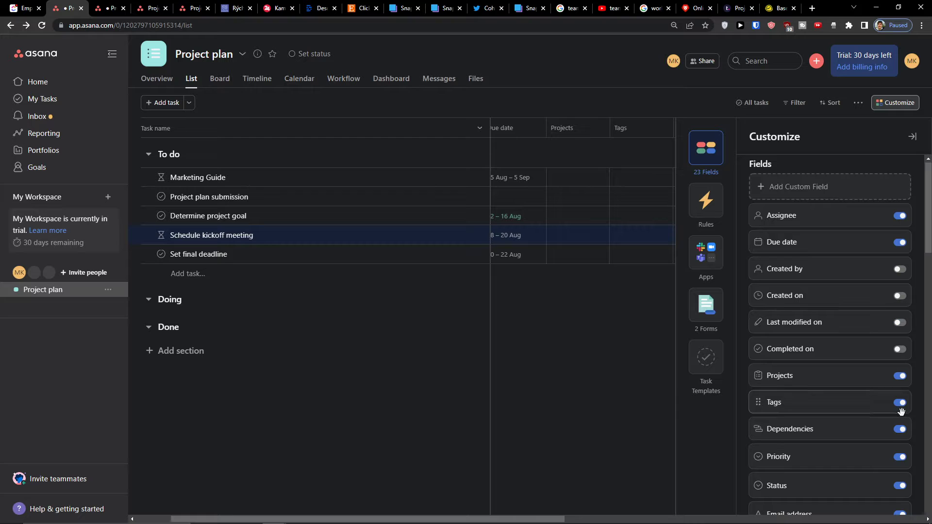
{"action": "left_click", "coordinate": [900, 377]}
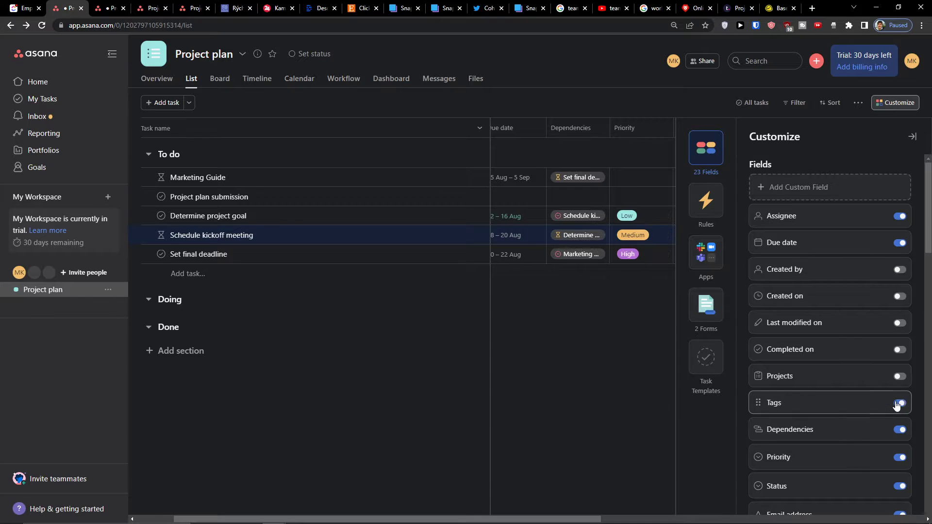
{"action": "left_click", "coordinate": [660, 381]}
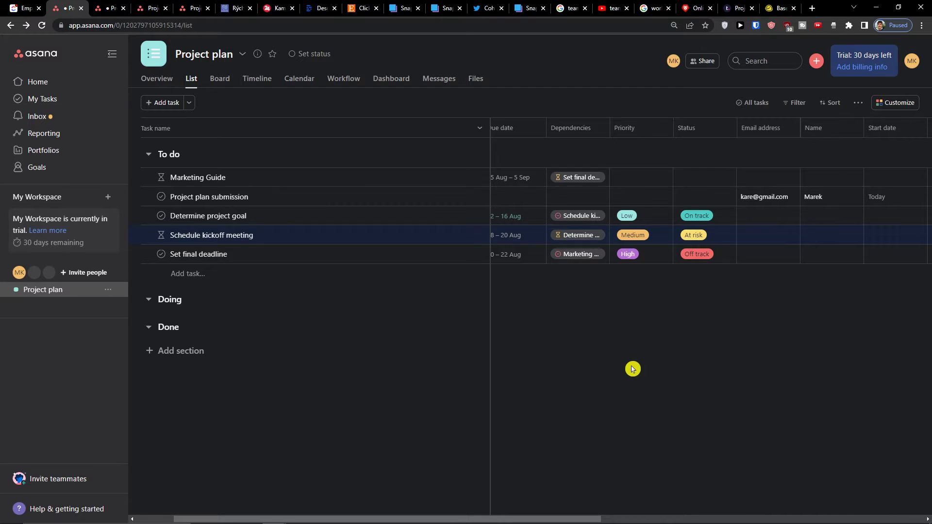
Review the remaining task list columns from Assignee onward and open the project's Dashboard view.
{"action": "left_click_drag", "start_coordinate": [506, 518], "coordinate": [294, 521]}
{"action": "mouse_move", "coordinate": [243, 521]}
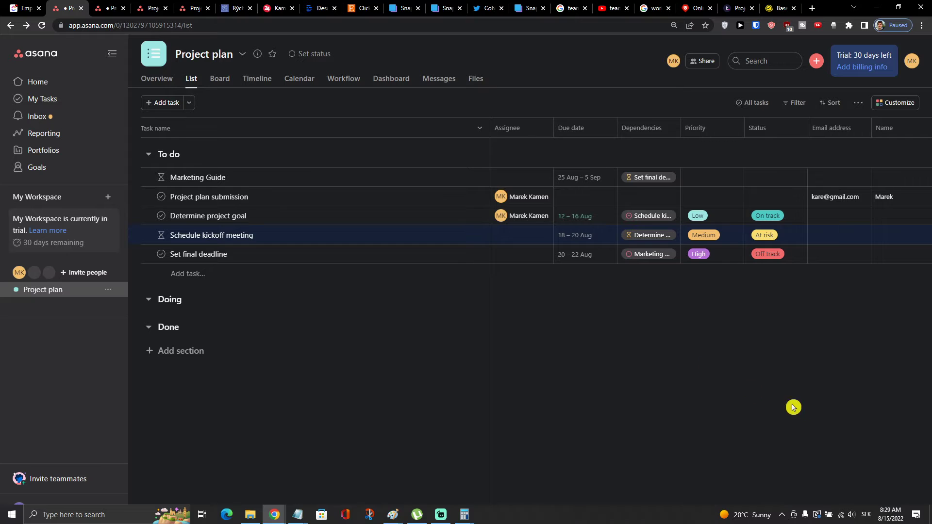
{"action": "middle_click", "coordinate": [780, 439]}
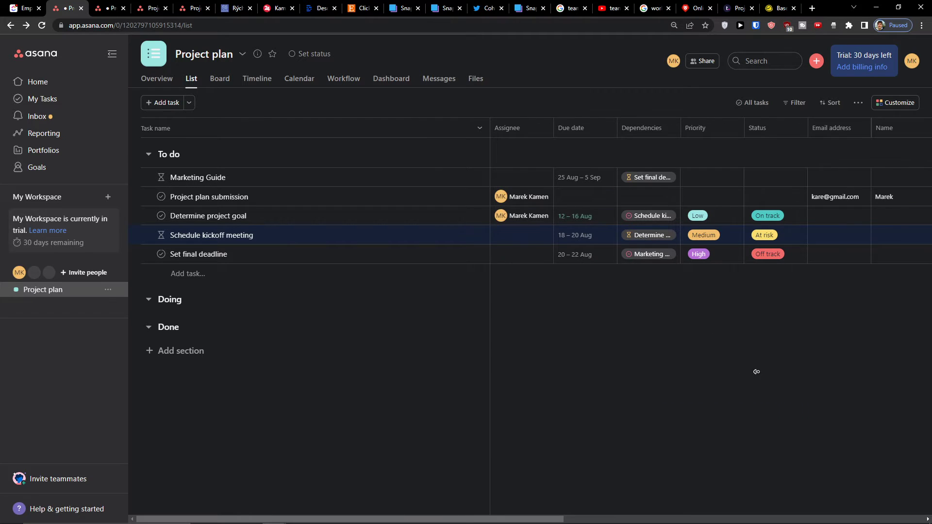
{"action": "left_click", "coordinate": [393, 97]}
{"action": "left_click", "coordinate": [395, 82]}
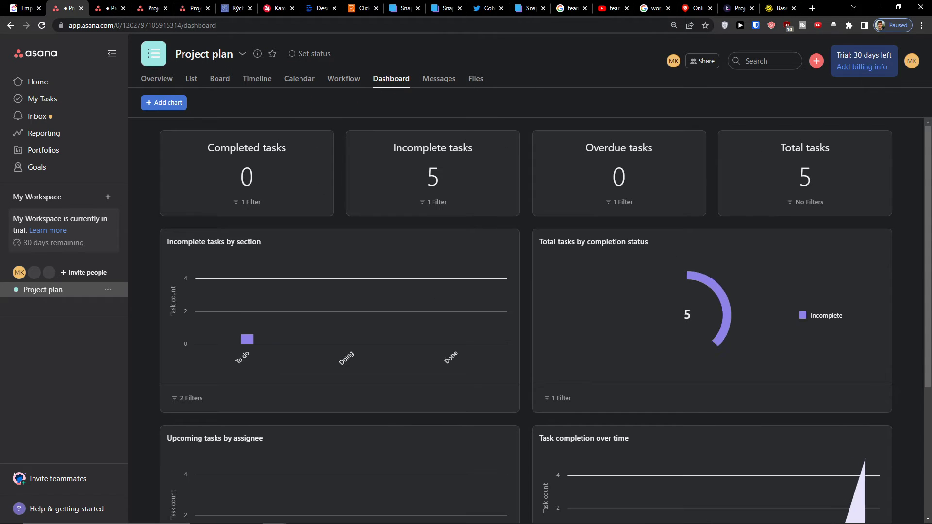
Switch to YouTube and search for "asana dashboard tutorial".
{"action": "left_click", "coordinate": [632, 6]}
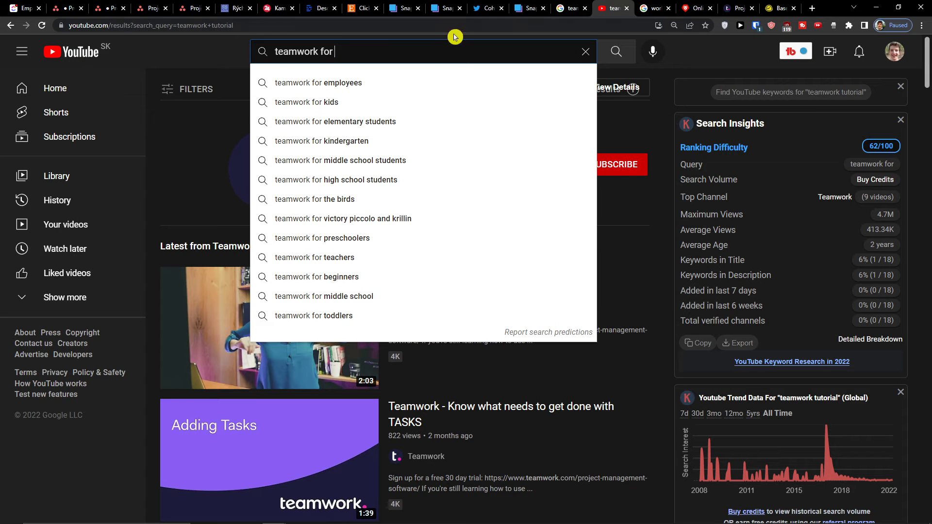
{"action": "key", "text": "ctrl+a"}
{"action": "type", "text": "as"}
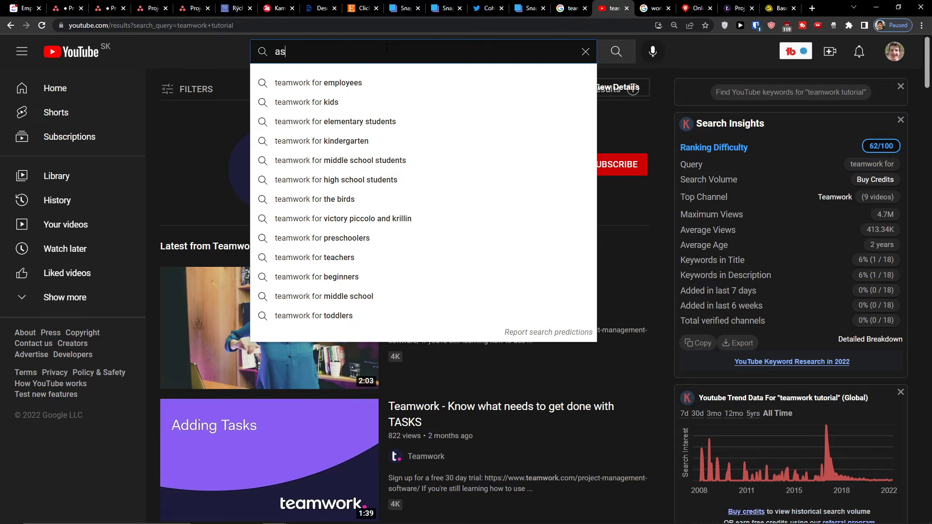
{"action": "type", "text": "ana dashboard tutorial"}
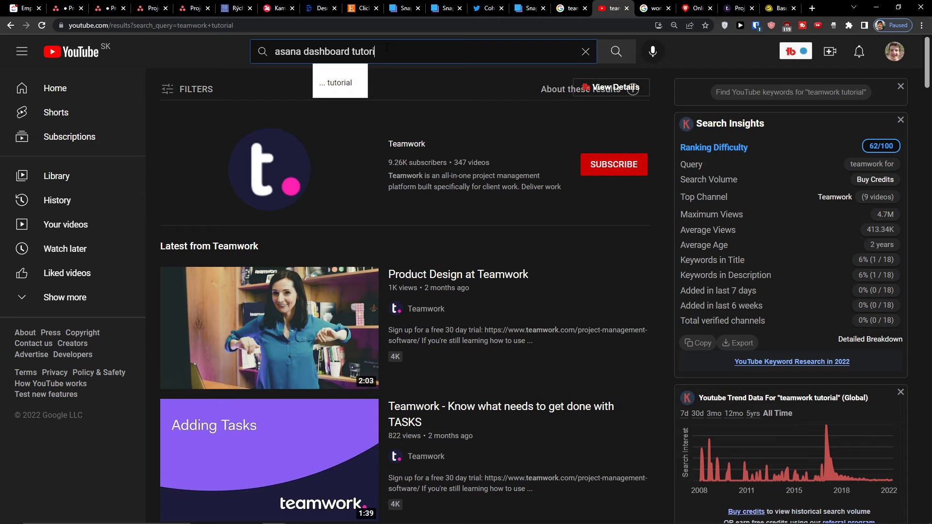
{"action": "key", "text": "Return"}
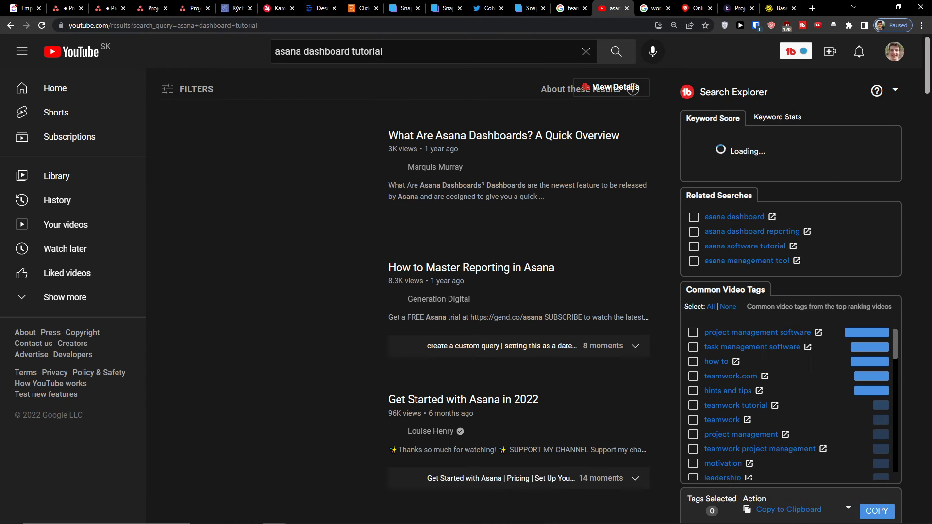